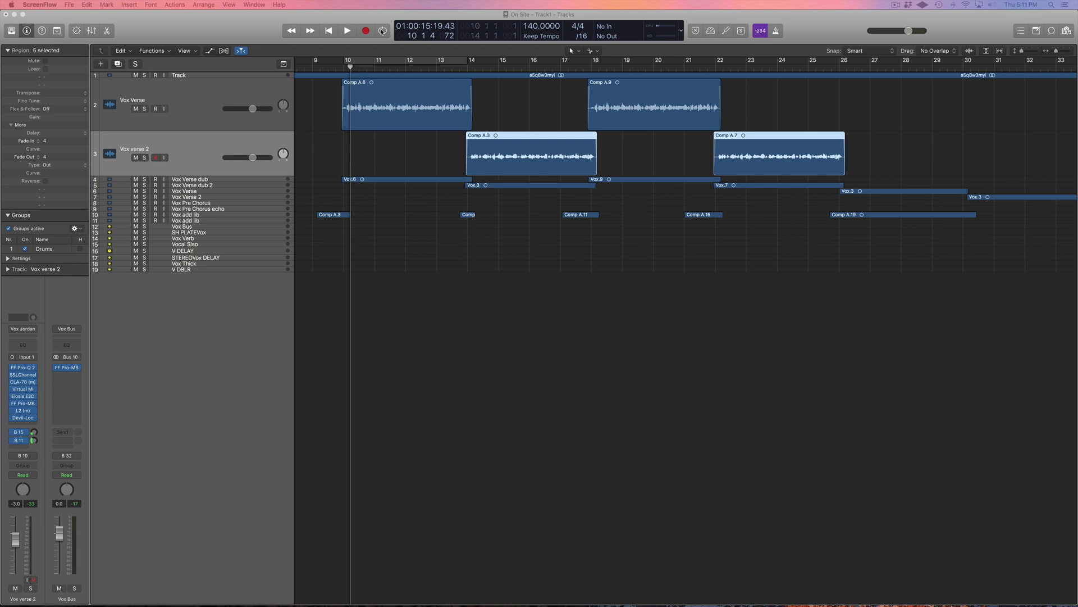
# - Set the playhead to bar 9 beat 3 and play through the verse vocals to hear the processed sound
pyautogui.moveTo(333, 72); pyautogui.dragTo(329, 73)
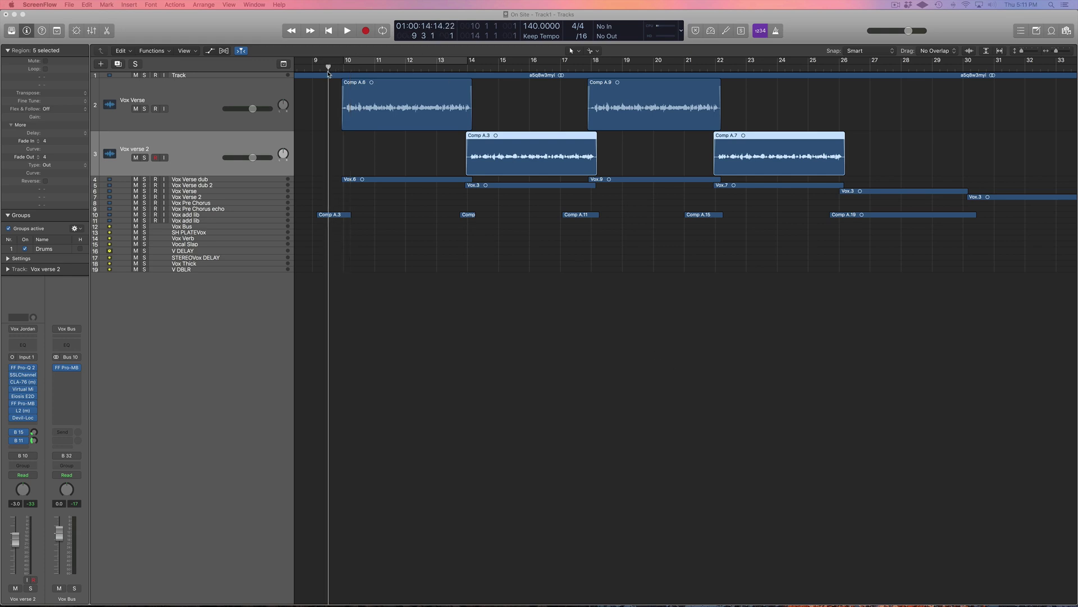
pyautogui.press('space')
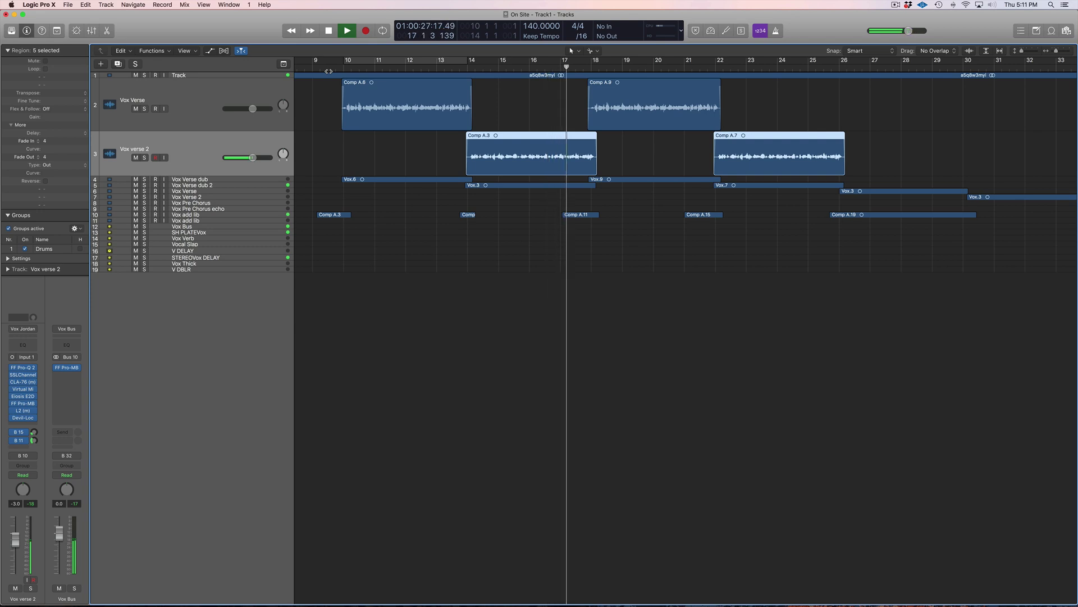
pyautogui.press('space')
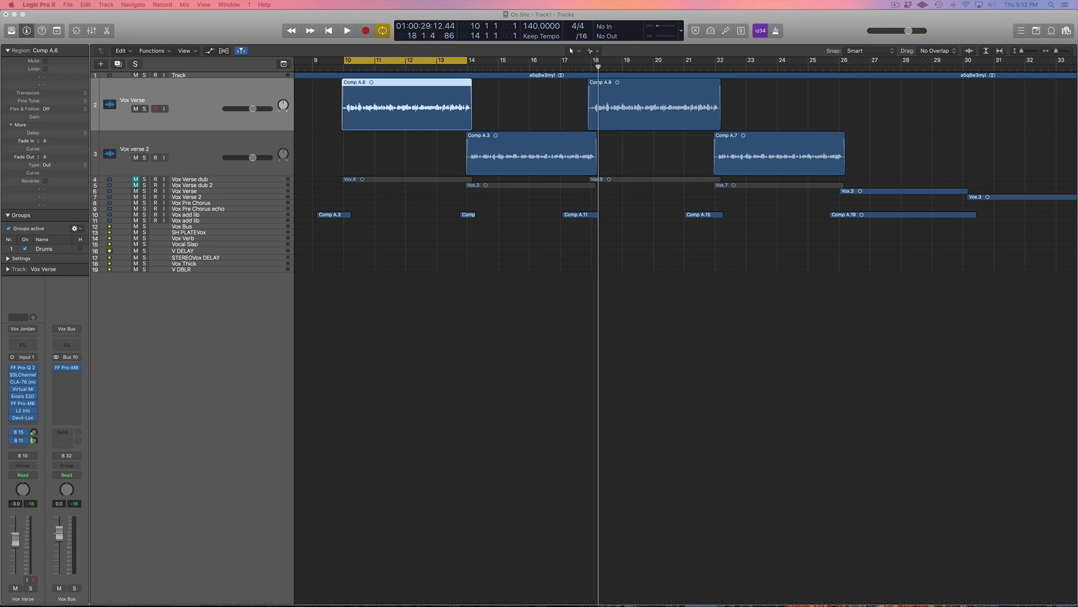
# - Play from bar 10 and bypass all eight insert effects and both sends on the Vox Verse channel
pyautogui.click(350, 66)
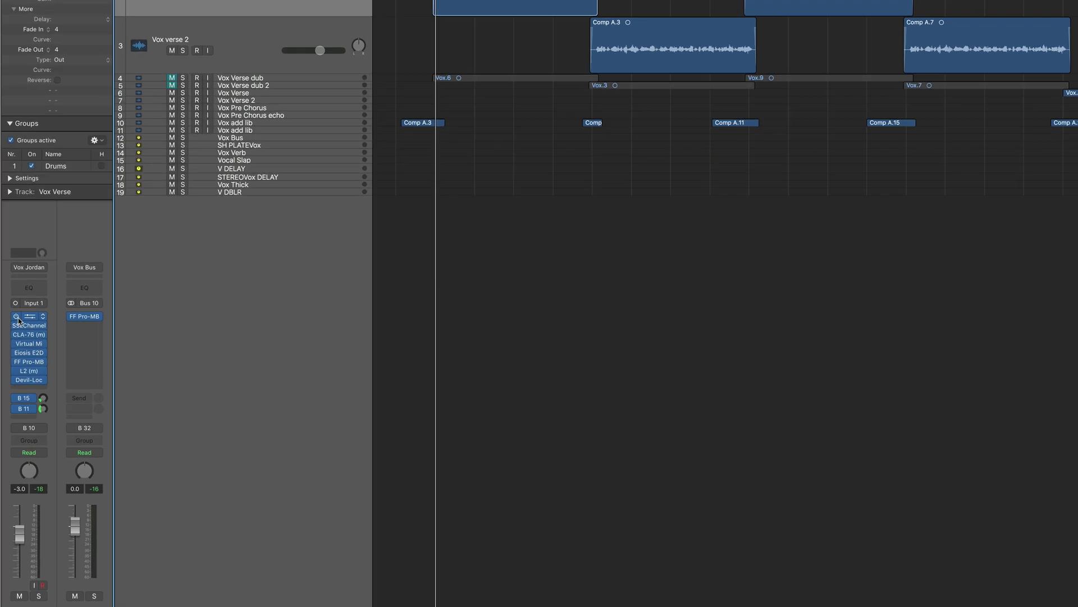
pyautogui.press('space')
pyautogui.moveTo(16, 315); pyautogui.dragTo(14, 374)
pyautogui.moveTo(23, 267); pyautogui.dragTo(25, 321)
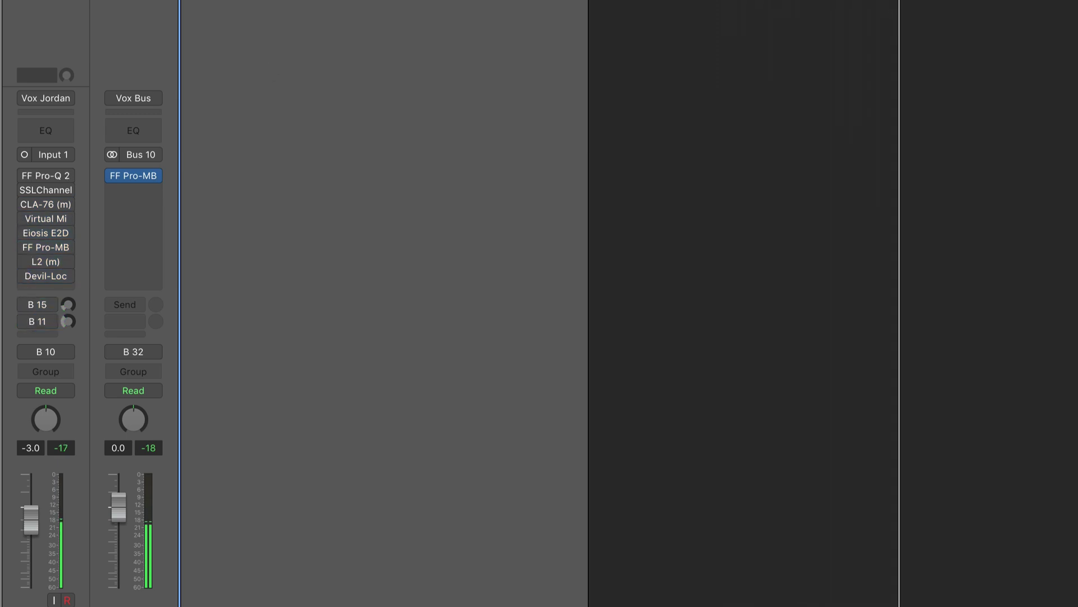
# - Briefly audition the dry Vox Verse in solo, and mute the pre-chorus, ad-lib and second group of verse vocal tracks
pyautogui.click(145, 109)
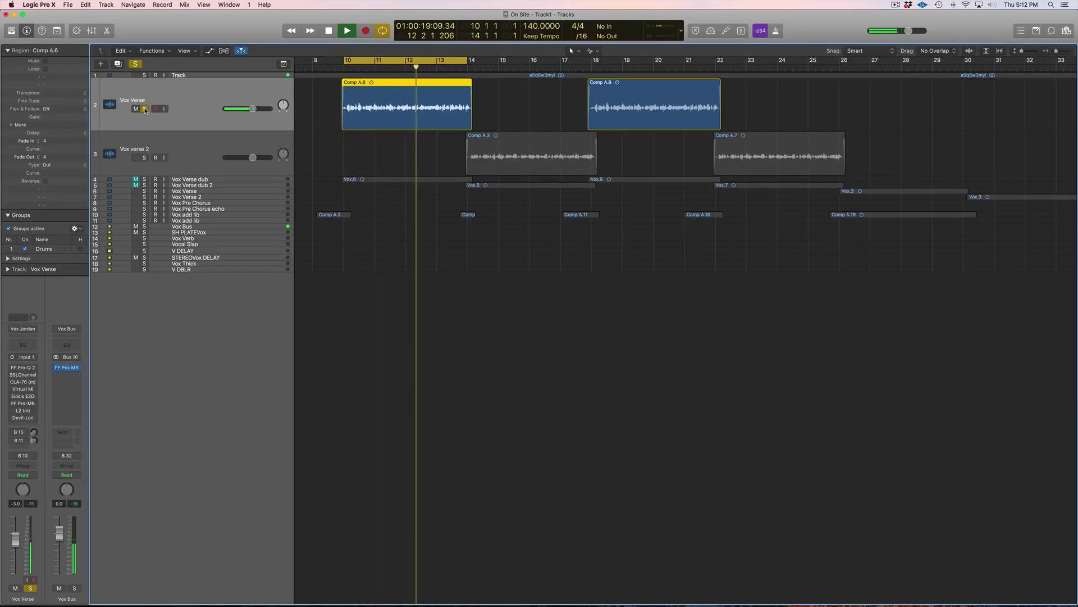
pyautogui.click(145, 108)
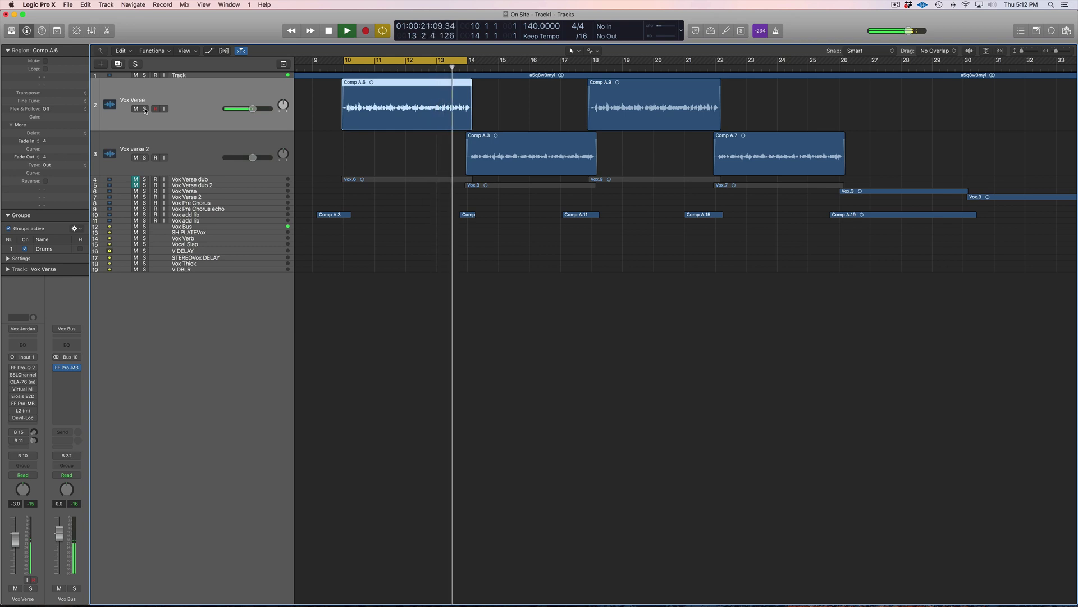
pyautogui.press('space')
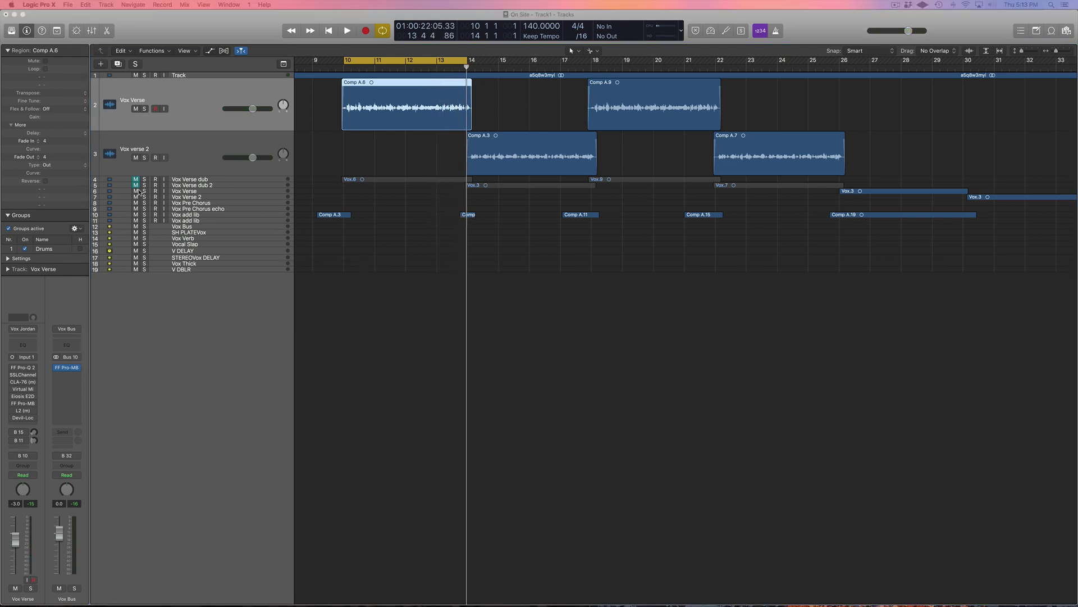
pyautogui.moveTo(136, 191); pyautogui.dragTo(138, 215)
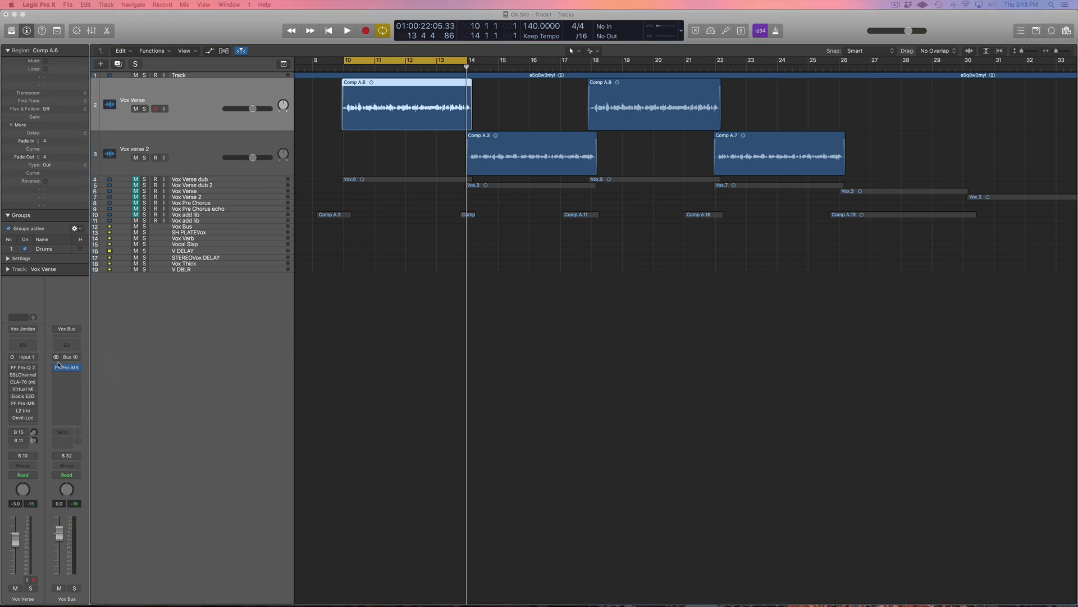
# - Open the FF Pro-Q 2 insert on Vox Verse, move its window over the arrangement, and enable the plug-in
pyautogui.click(22, 368)
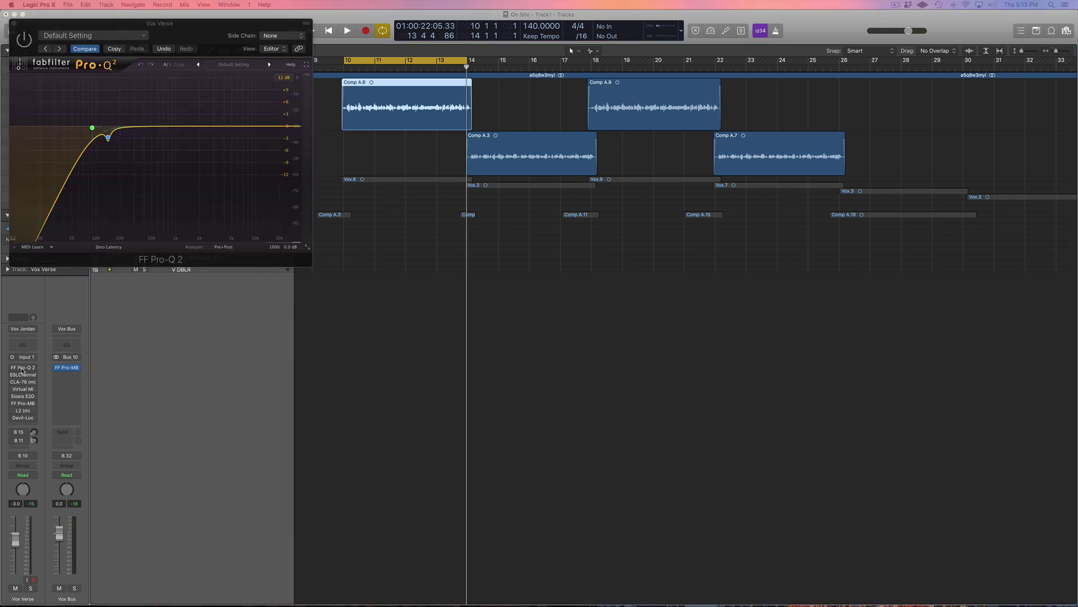
pyautogui.moveTo(169, 31); pyautogui.dragTo(521, 185)
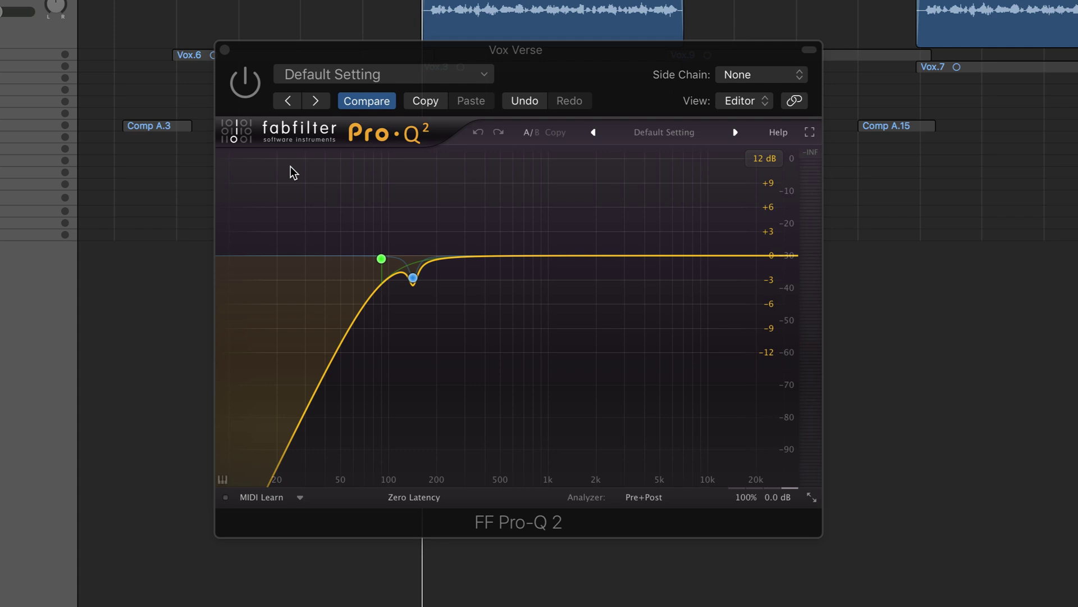
pyautogui.click(245, 83)
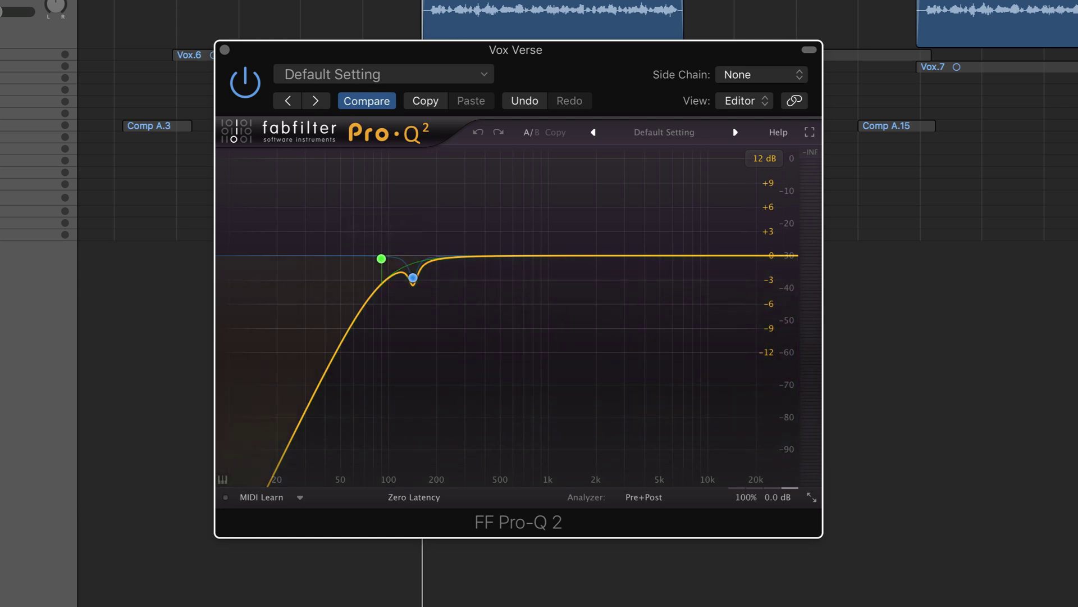
# - Play Vox Verse from the region's start and audition the 90 Hz low-cut band in isolation within Pro-Q 2
pyautogui.moveTo(192, 1); pyautogui.dragTo(177, 1)
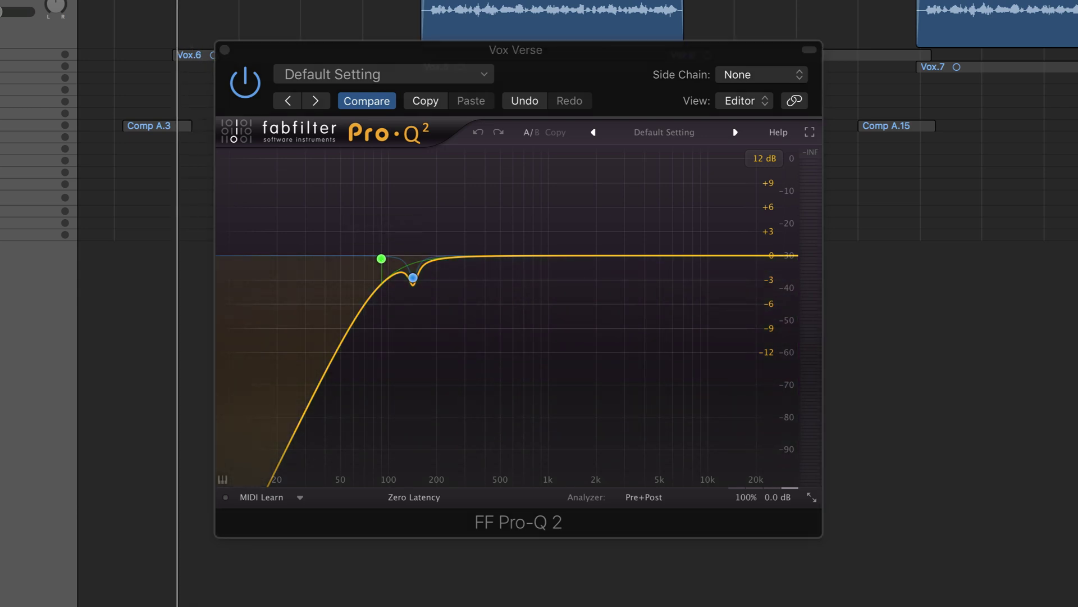
pyautogui.press('space')
pyautogui.moveTo(382, 259)
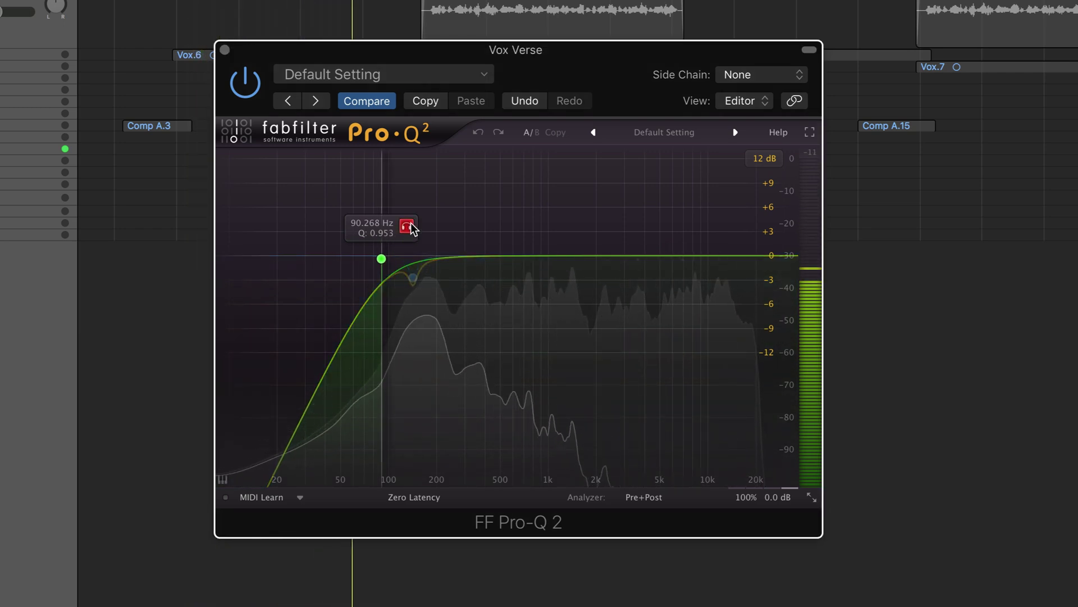
pyautogui.click(411, 227)
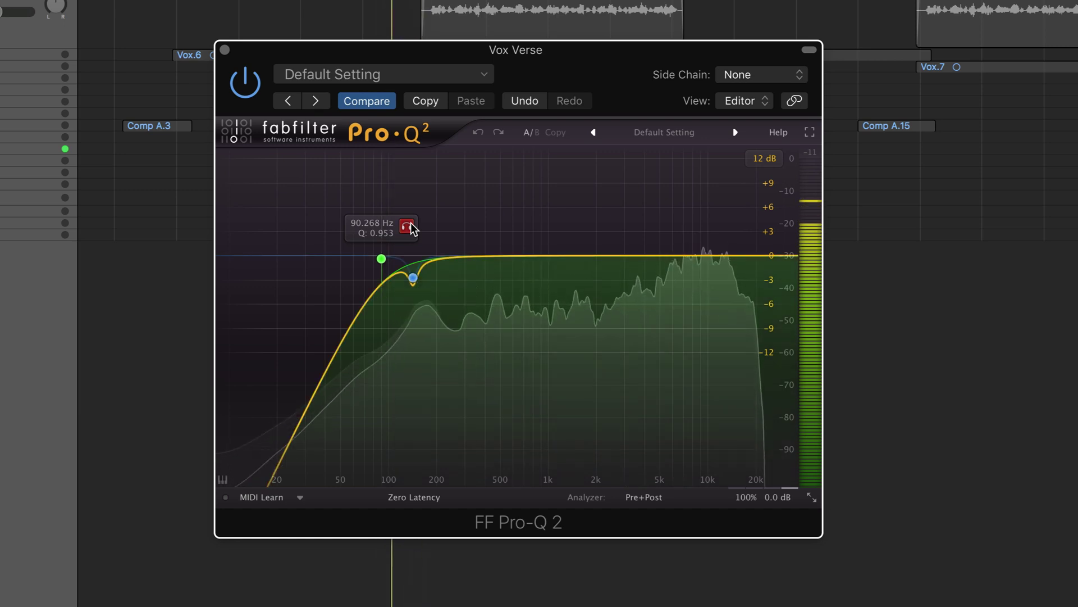
pyautogui.press('space')
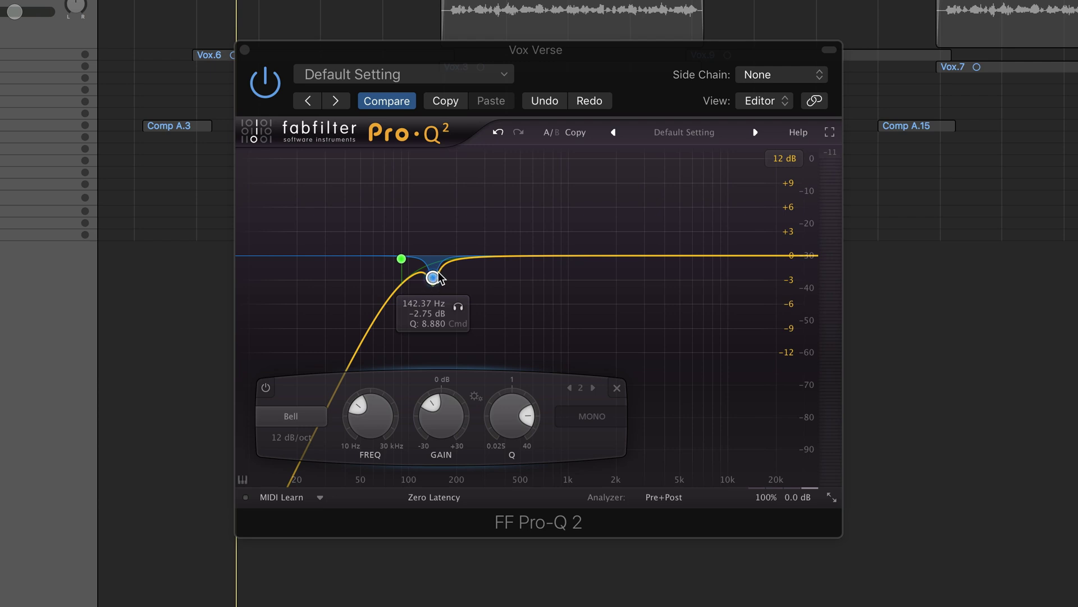
# - Try boosting and cutting the 142 Hz bell band's gain during playback to hear its effect on the vocal
pyautogui.press(',')
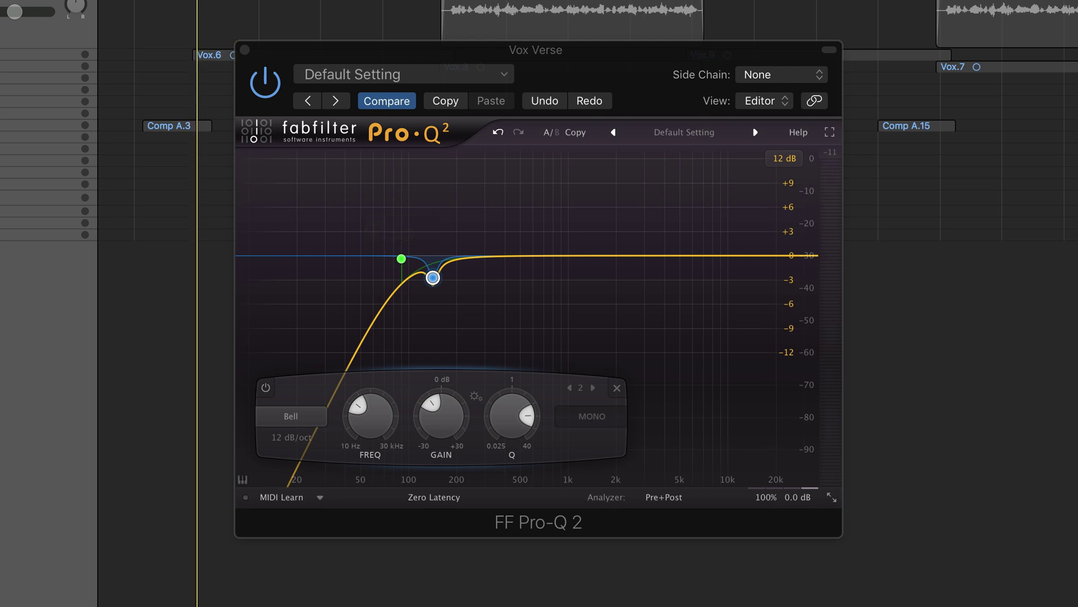
pyautogui.moveTo(427, 229)
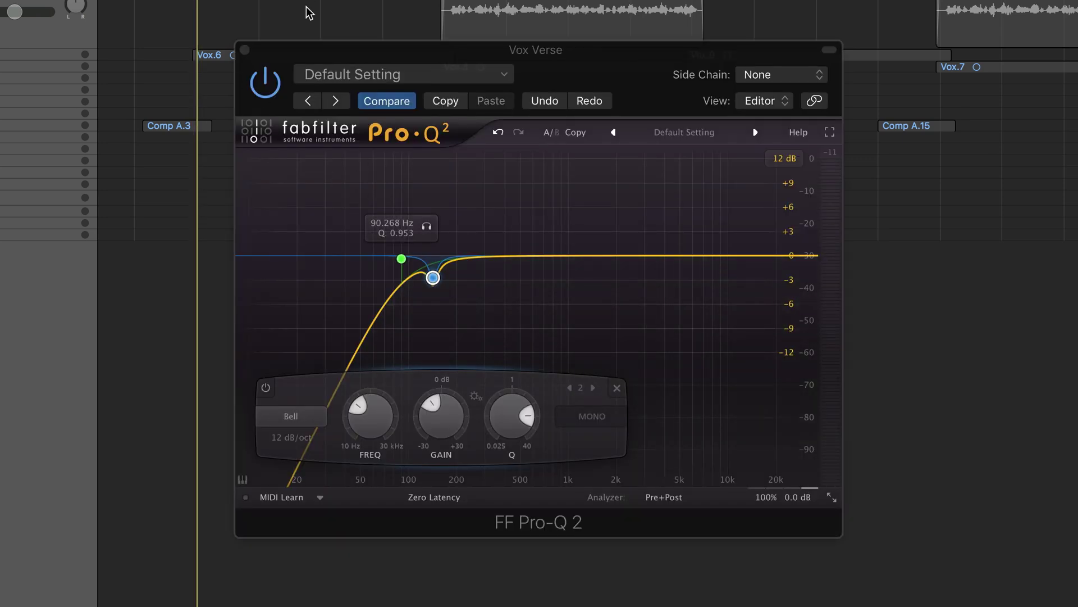
pyautogui.click(433, 279)
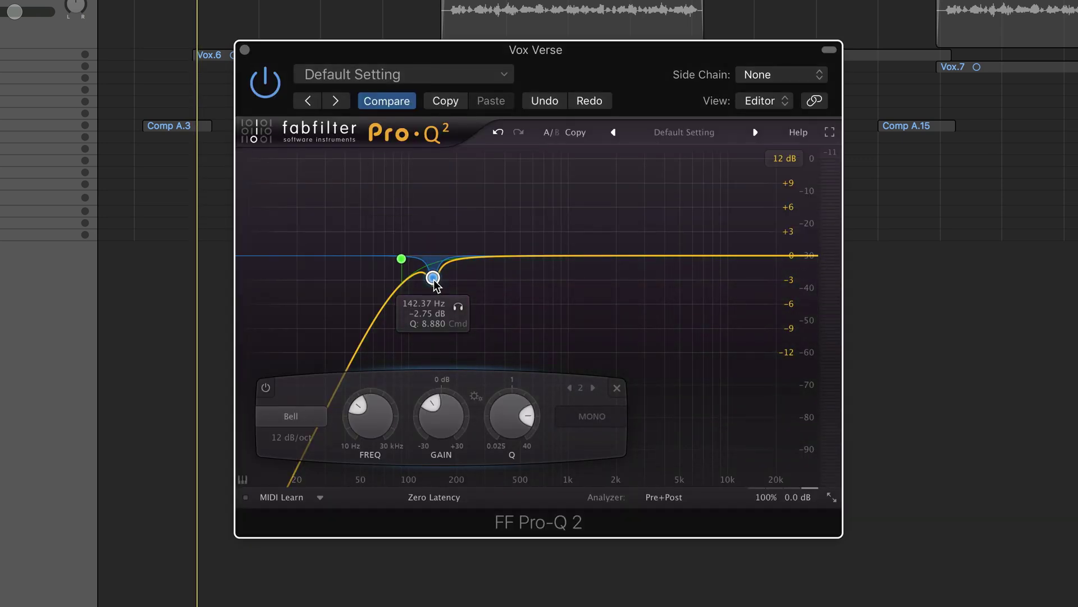
pyautogui.press('space')
pyautogui.moveTo(438, 412); pyautogui.dragTo(432, 324)
pyautogui.moveTo(432, 299); pyautogui.dragTo(436, 426)
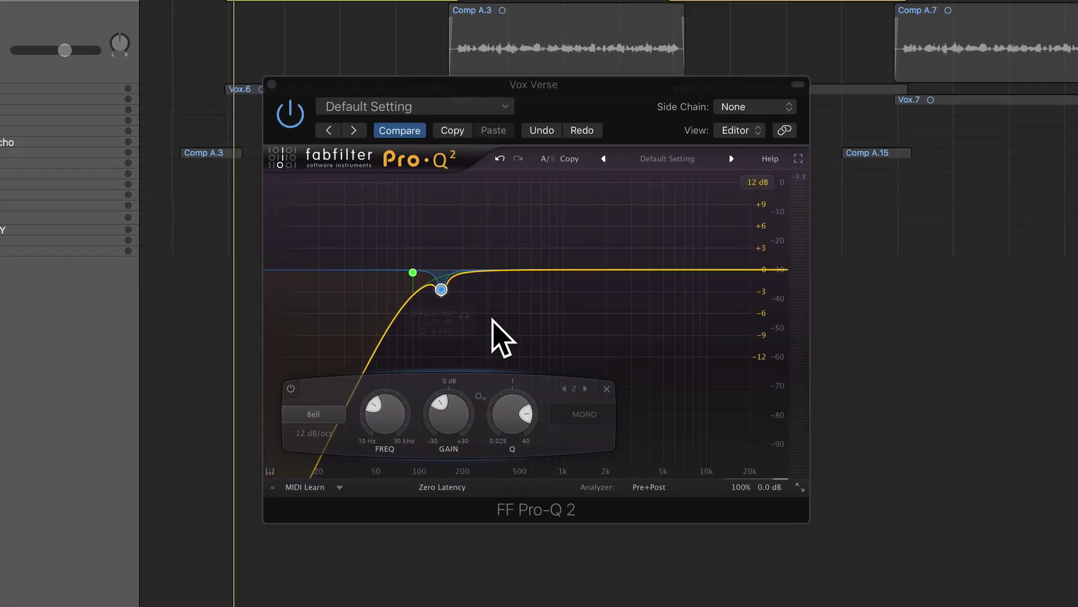
pyautogui.moveTo(467, 292)
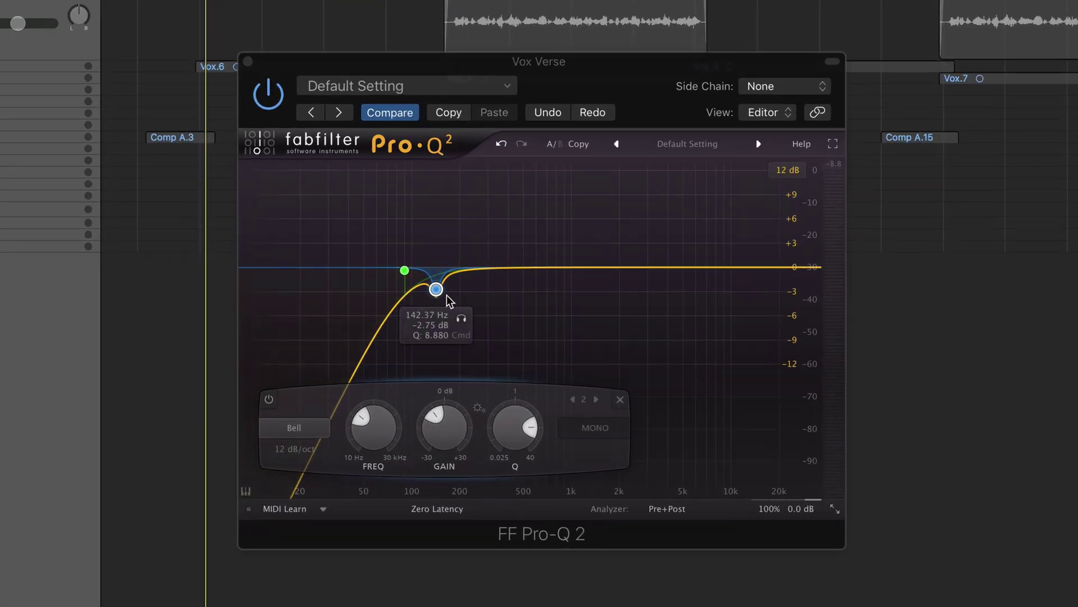
# - Close the Pro-Q 2 window, and open and enable the SSLChannel insert on Vox Verse
pyautogui.click(247, 60)
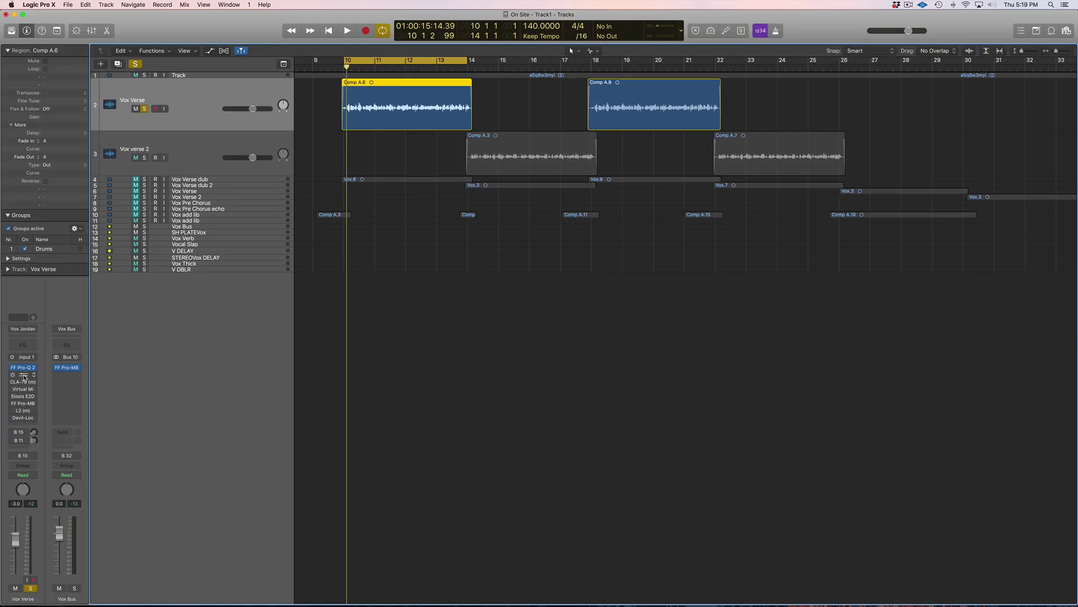
pyautogui.click(23, 374)
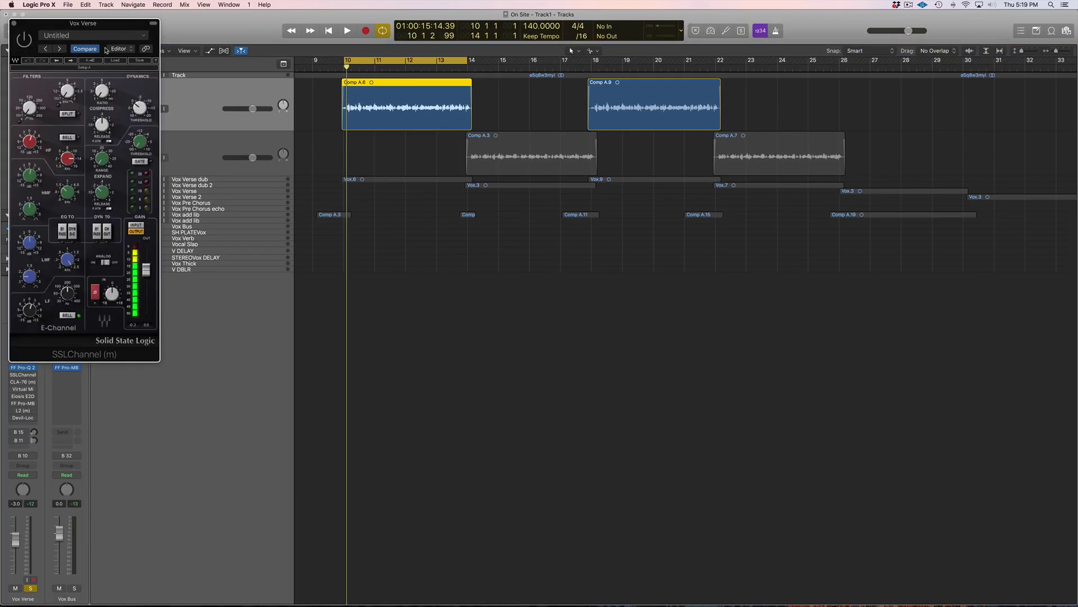
pyautogui.moveTo(105, 26); pyautogui.dragTo(473, 182)
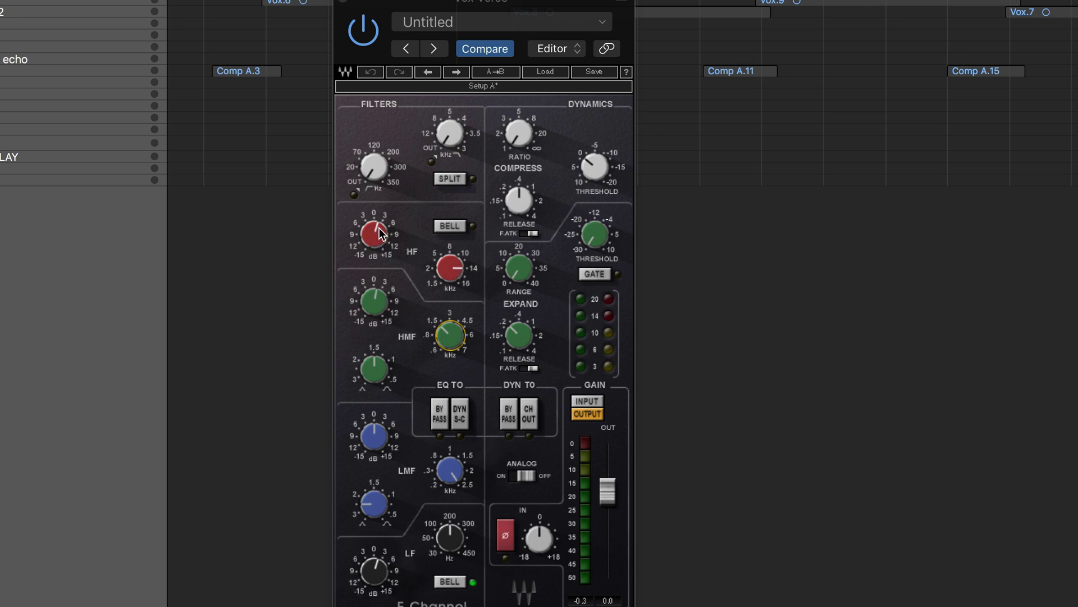
# - Examine the HF, HMF and LF equaliser settings in the SSLChannel
pyautogui.moveTo(376, 235)
pyautogui.moveTo(375, 302)
pyautogui.moveTo(451, 546)
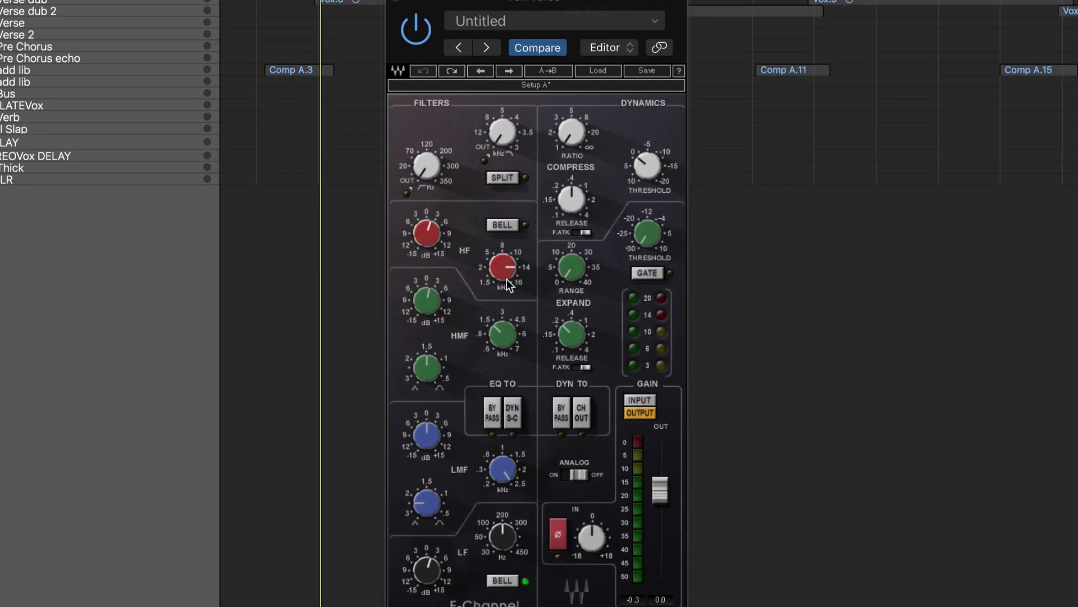
pyautogui.moveTo(434, 317)
pyautogui.press('v')
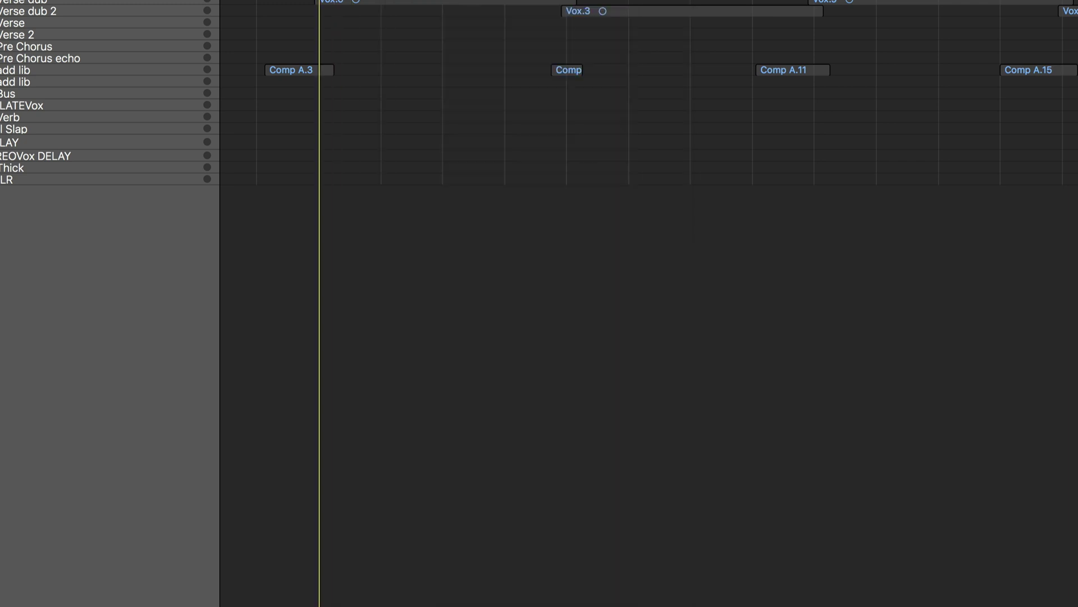
pyautogui.press('v')
# - Try an HF gain of 2.3 dB in the SSLChannel while the soloed vocal plays, and undo the change
pyautogui.press('space')
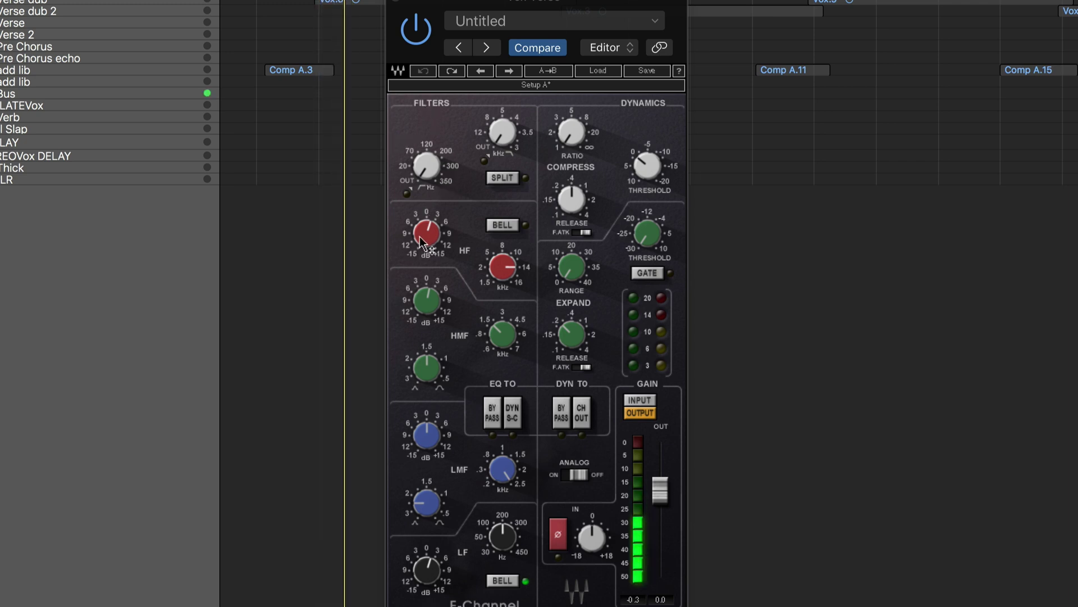
pyautogui.moveTo(428, 233)
pyautogui.mouseDown()
pyautogui.moveTo(428, 177)
pyautogui.moveTo(428, 232)
pyautogui.mouseUp()
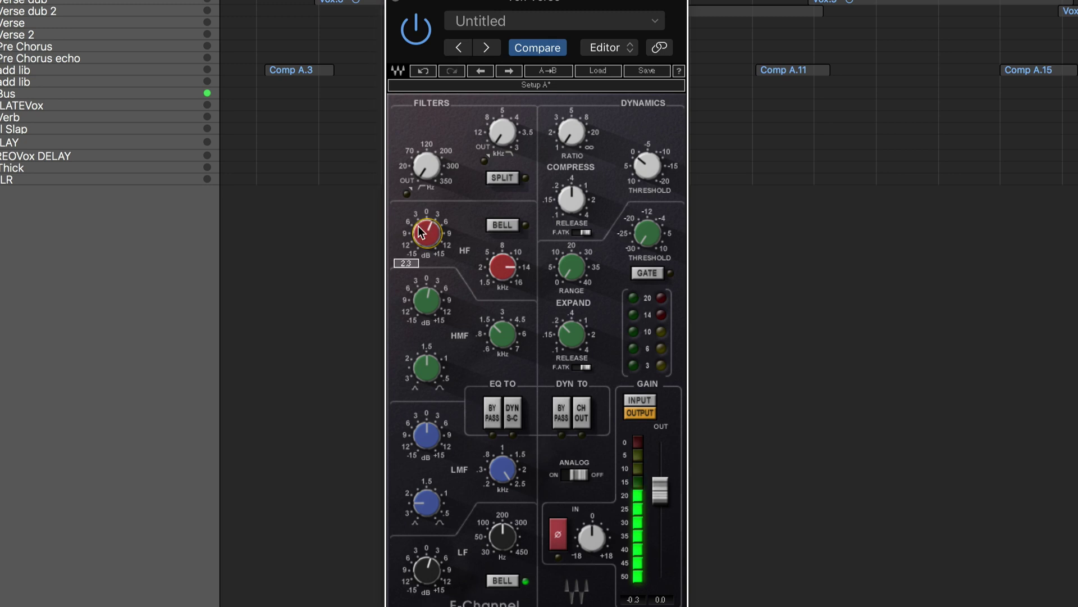
pyautogui.click(419, 71)
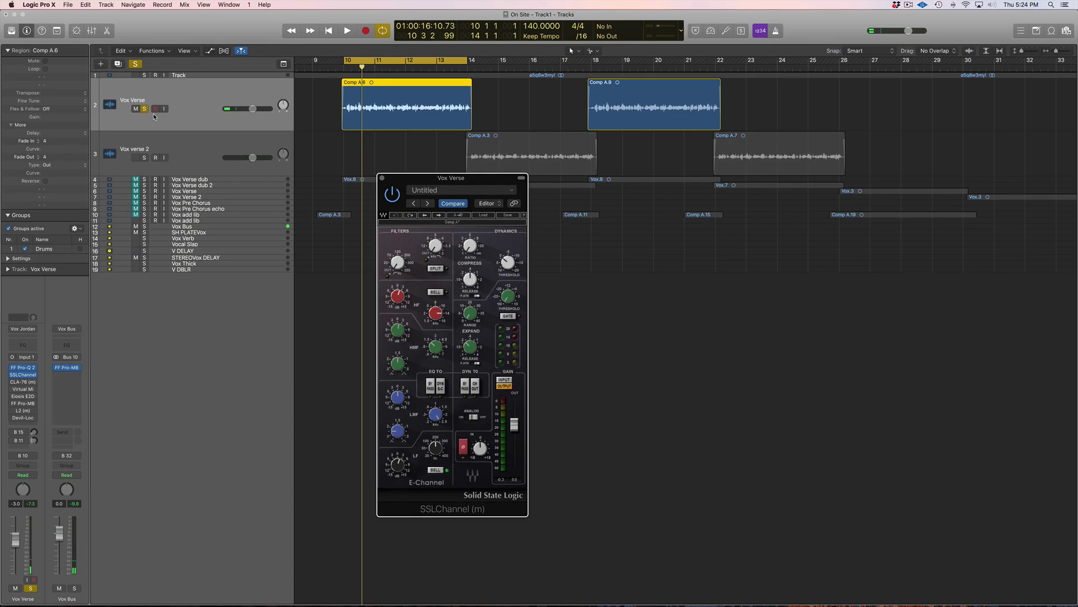
# - Unsolo Vox Verse and audition the SSLChannel's HF gain while the track plays with the instrumental
pyautogui.click(145, 109)
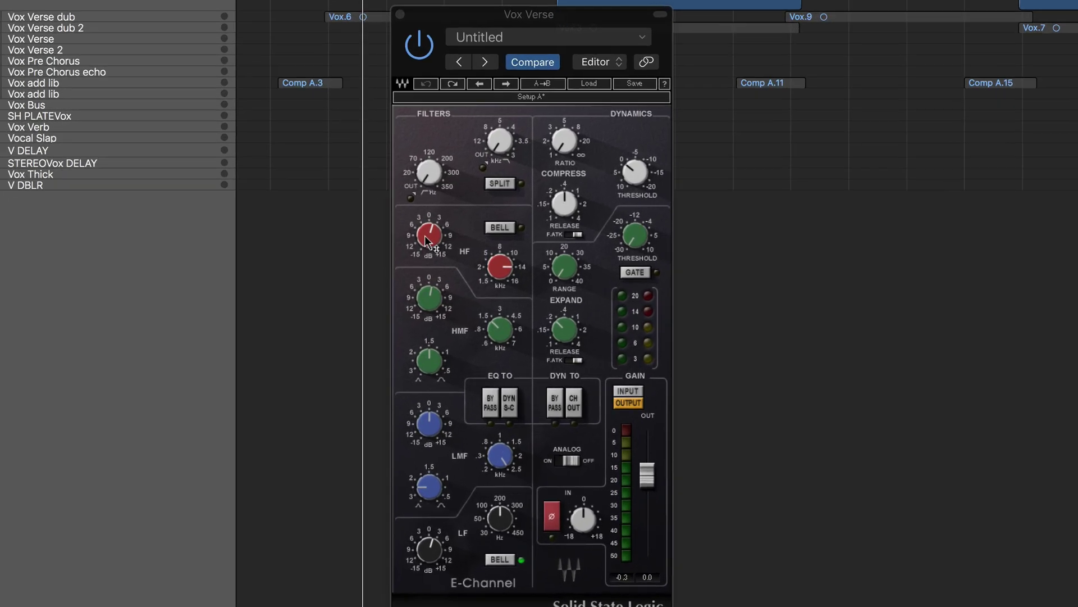
pyautogui.moveTo(396, 297)
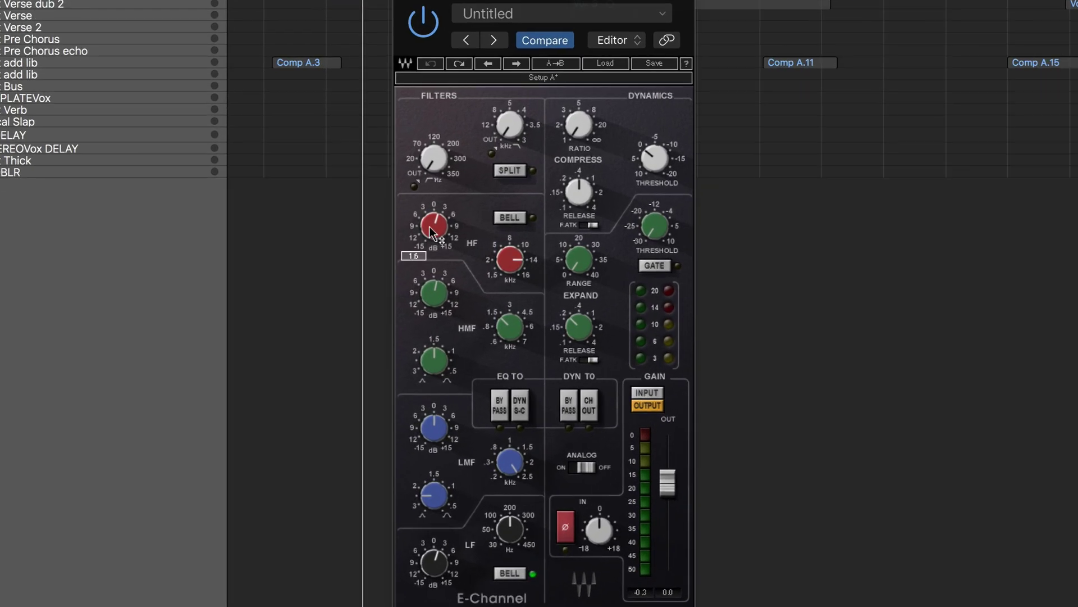
pyautogui.press('space')
pyautogui.moveTo(430, 227)
pyautogui.mouseDown()
pyautogui.moveTo(430, 236)
pyautogui.moveTo(429, 183)
pyautogui.moveTo(430, 228)
pyautogui.mouseUp()
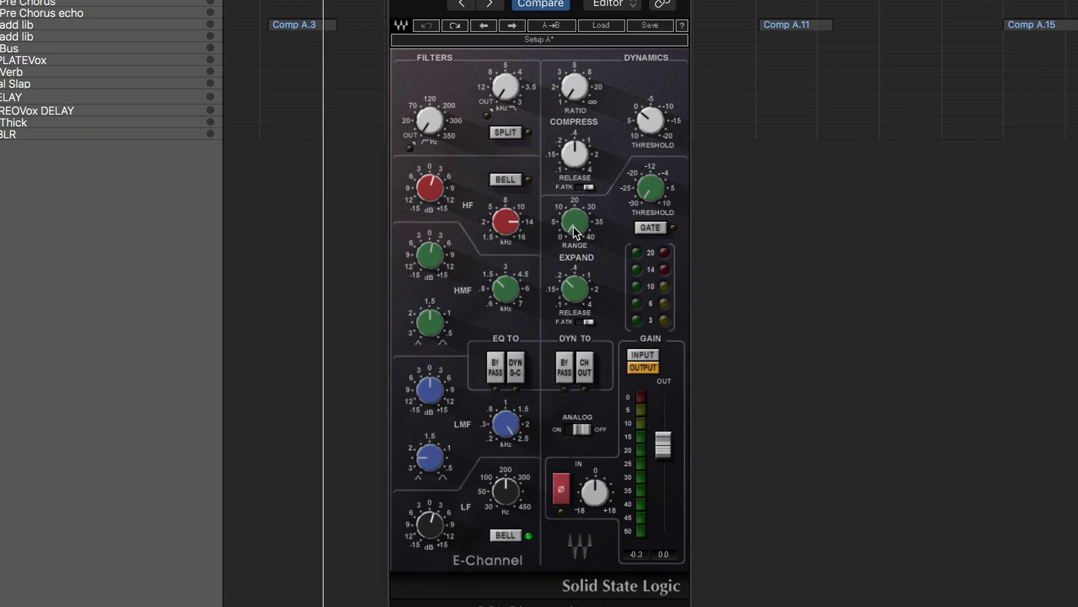
# - Replay the vocal from the loop start, try an HMF gain of 15 dB in the SSLChannel, and undo the change
pyautogui.moveTo(503, 294); pyautogui.dragTo(501, 301)
pyautogui.press(',')
pyautogui.press(',')
pyautogui.press(',')
pyautogui.press(',')
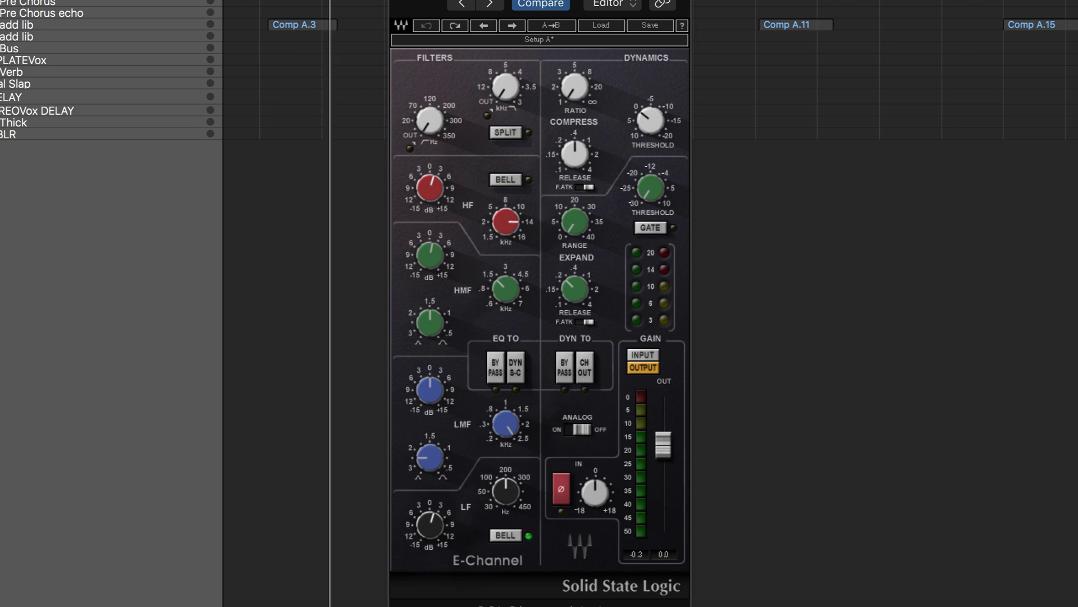
pyautogui.press('v')
pyautogui.press('v')
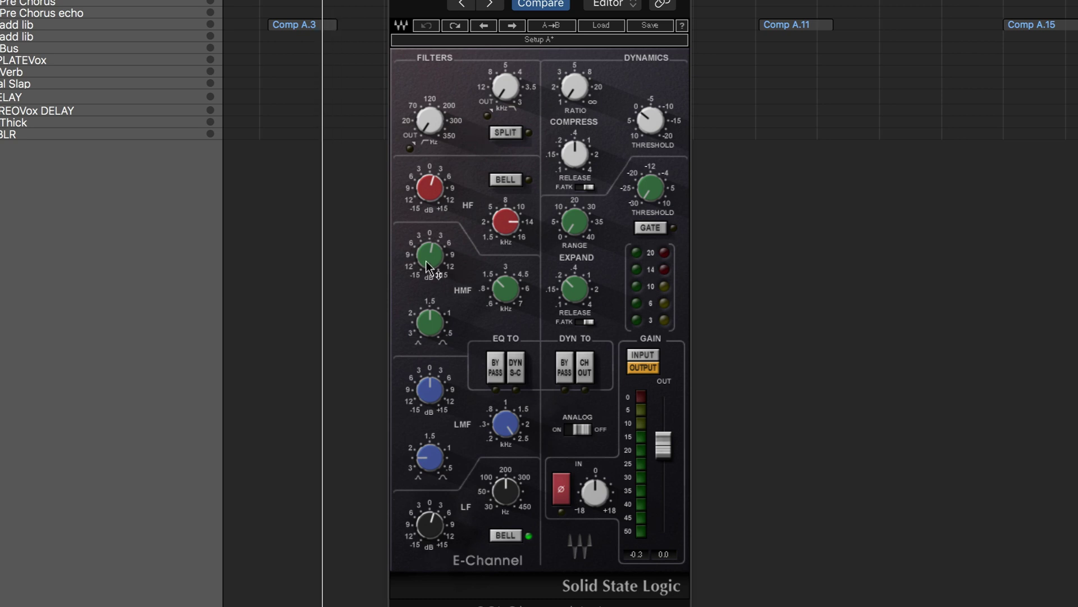
pyautogui.moveTo(426, 262)
pyautogui.press('space')
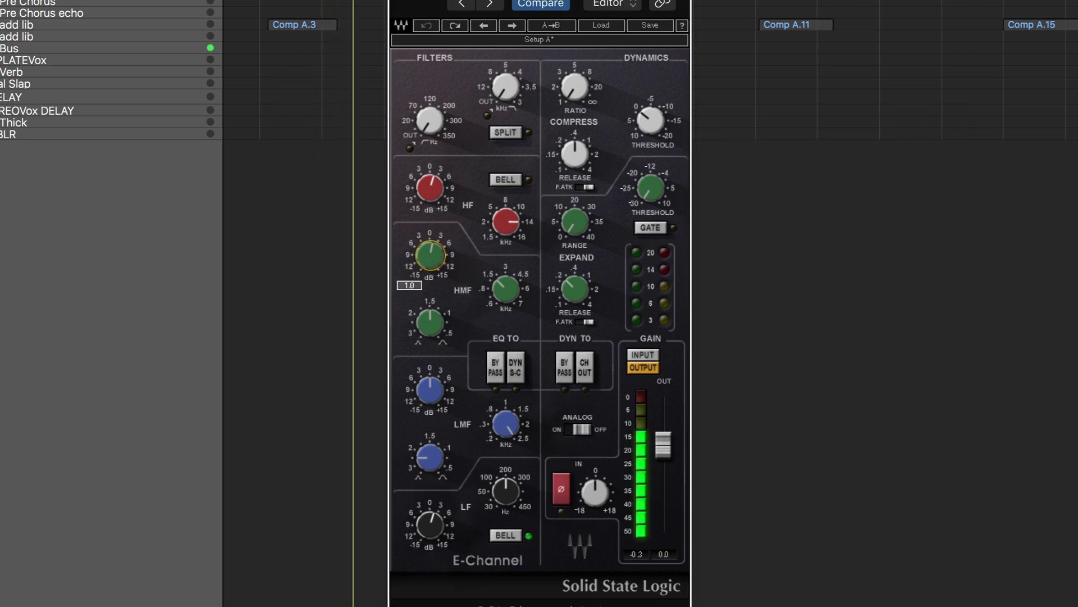
pyautogui.moveTo(428, 260); pyautogui.dragTo(428, 185)
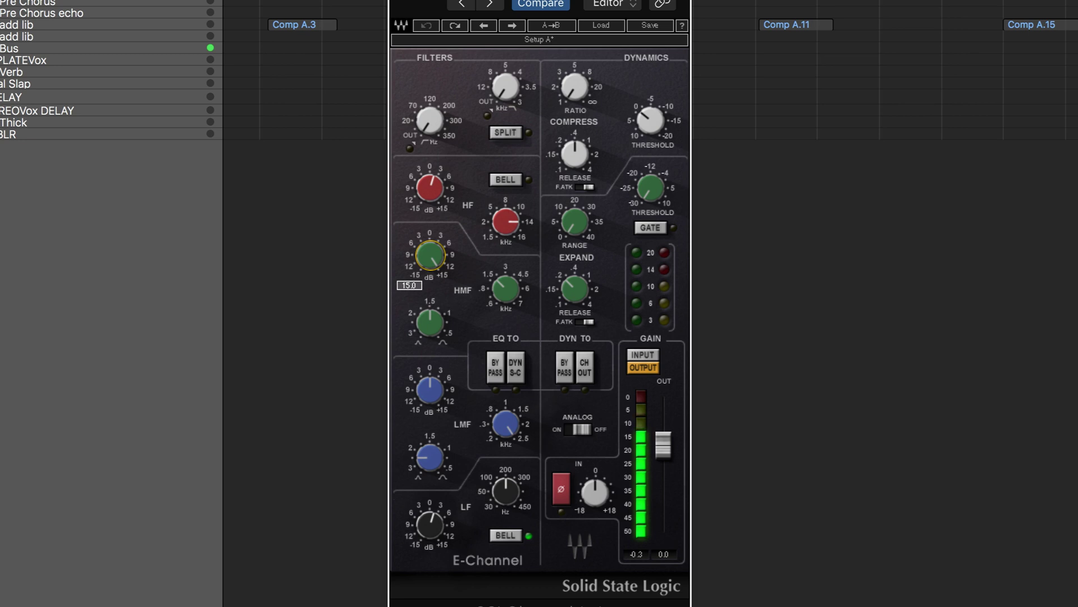
pyautogui.moveTo(431, 256); pyautogui.dragTo(430, 295)
pyautogui.press('space')
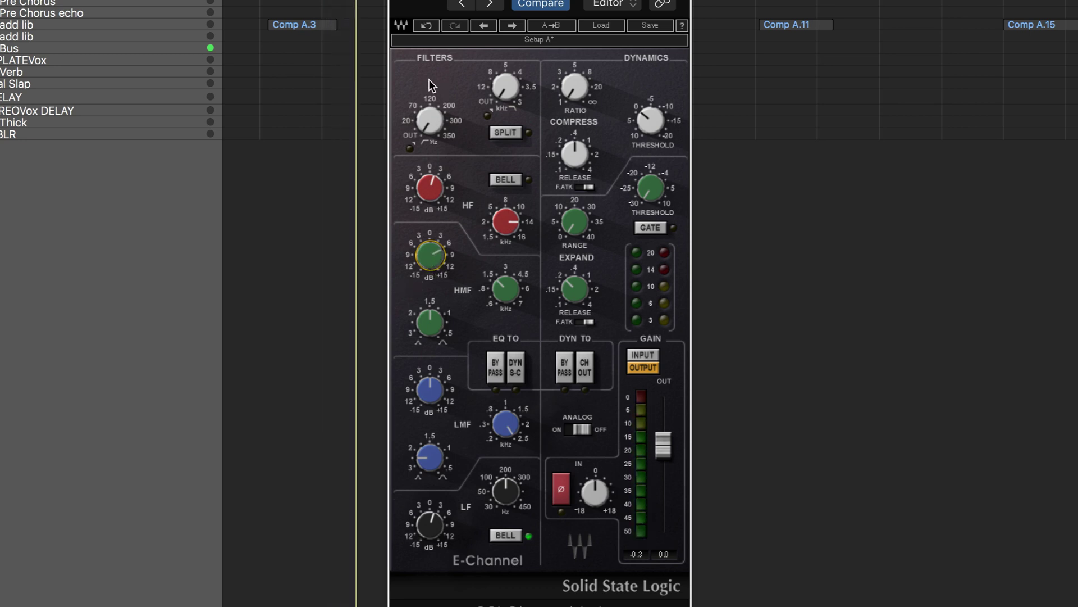
pyautogui.click(424, 27)
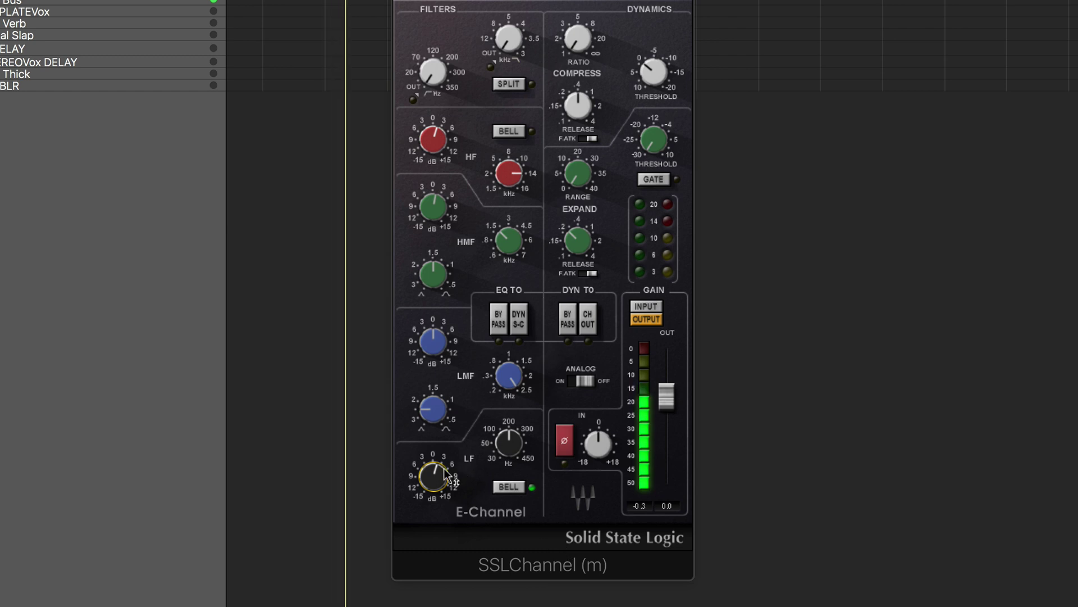
# - Audition the LF gain in the SSLChannel while the vocal plays
pyautogui.moveTo(447, 478)
pyautogui.mouseDown()
pyautogui.moveTo(448, 461)
pyautogui.moveTo(448, 477)
pyautogui.moveTo(430, 486)
pyautogui.mouseUp()
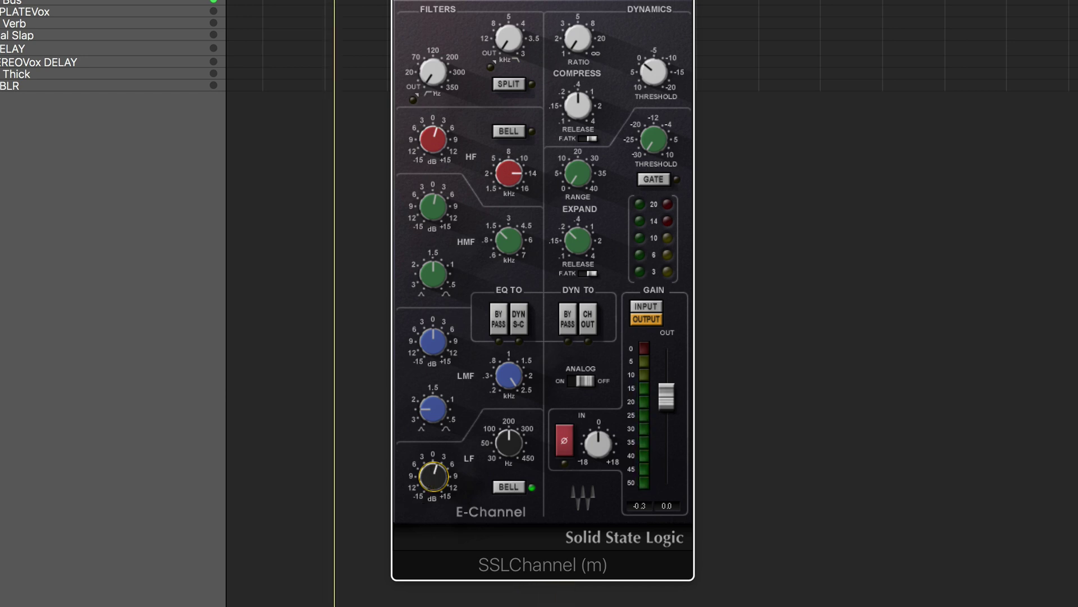
pyautogui.moveTo(439, 472)
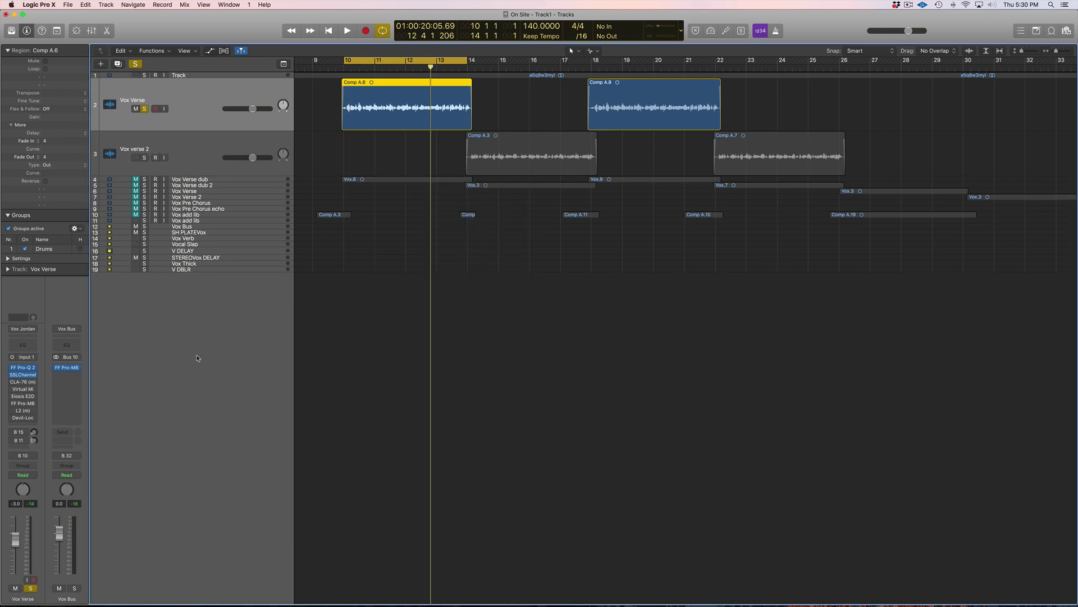
# - Open the CLA-76 insert on Vox Verse, and temporarily enlarge the track to examine the vocal waveform's dynamics
pyautogui.click(23, 382)
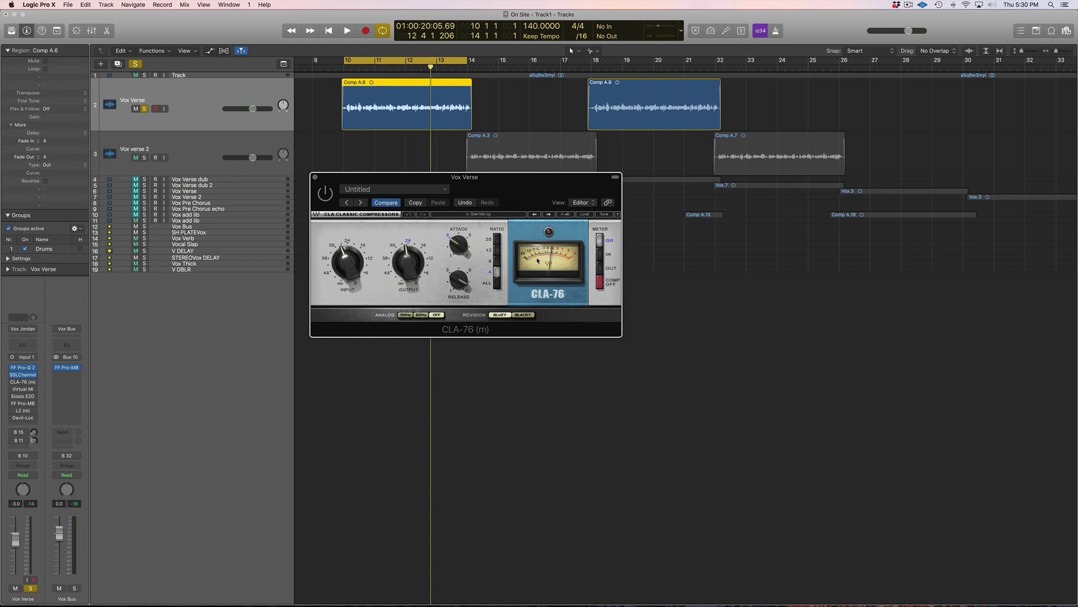
pyautogui.moveTo(99, 131); pyautogui.dragTo(99, 209)
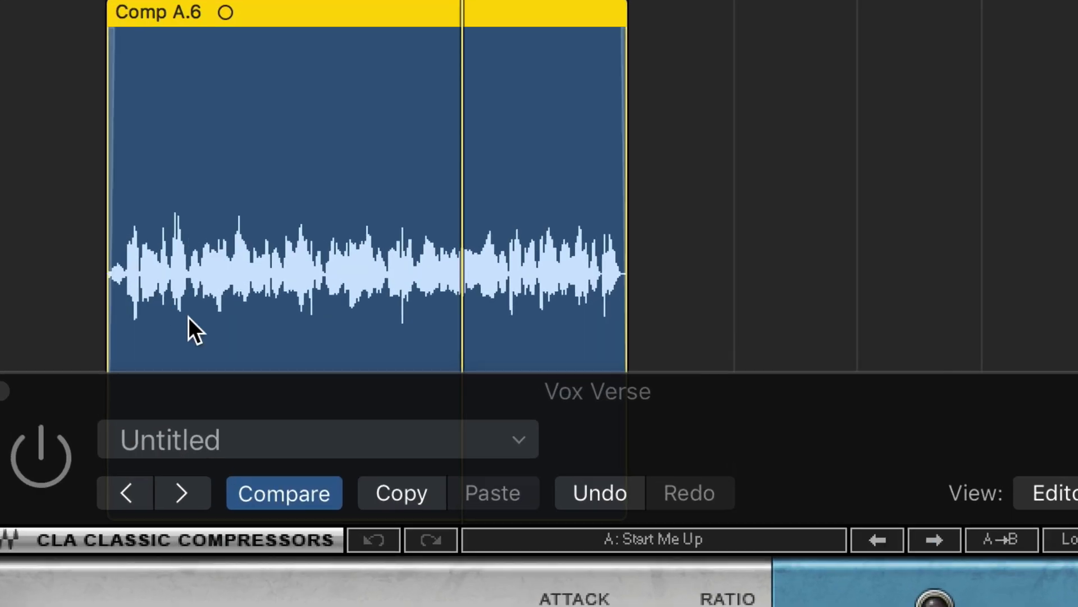
pyautogui.moveTo(204, 389); pyautogui.dragTo(208, 574)
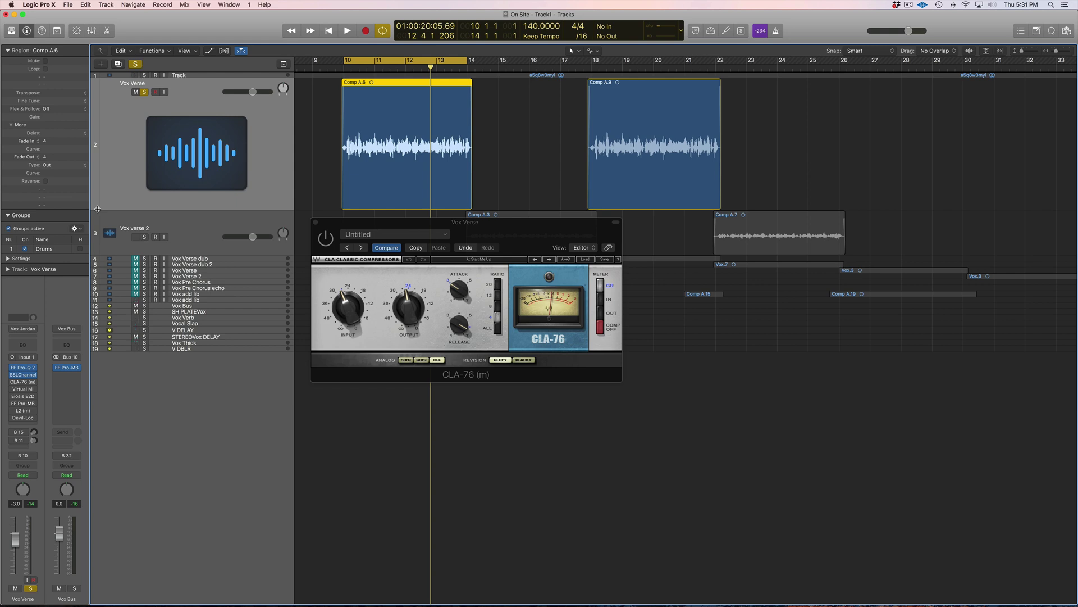
pyautogui.moveTo(97, 209); pyautogui.dragTo(102, 129)
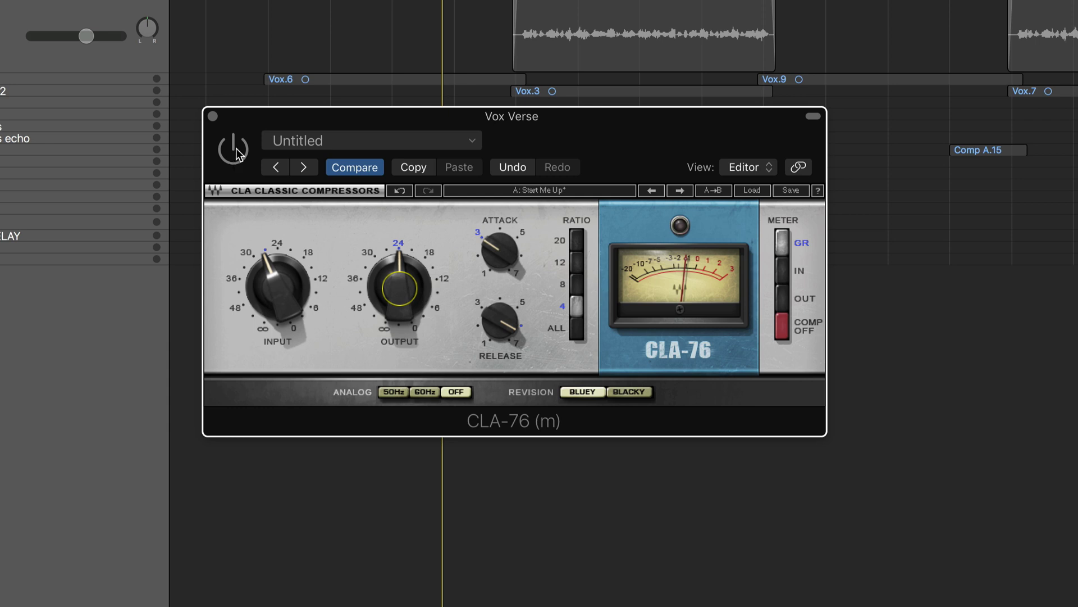
# - Play the soloed Vox Verse from the loop start and toggle the CLA-76 for comparison, leaving it enabled
pyautogui.moveTo(300, 1); pyautogui.dragTo(269, 1)
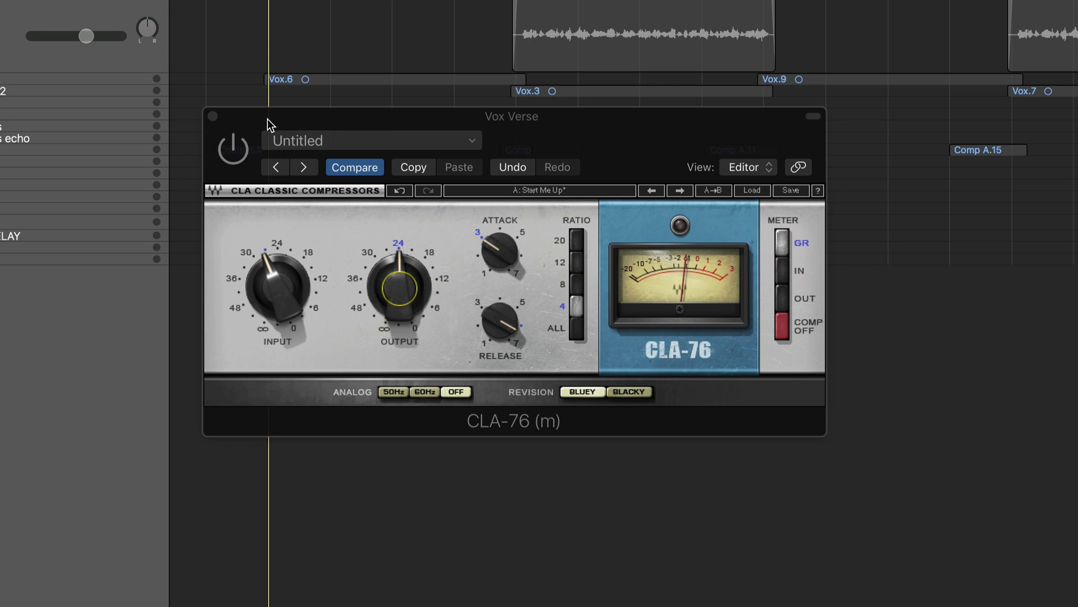
pyautogui.press('space')
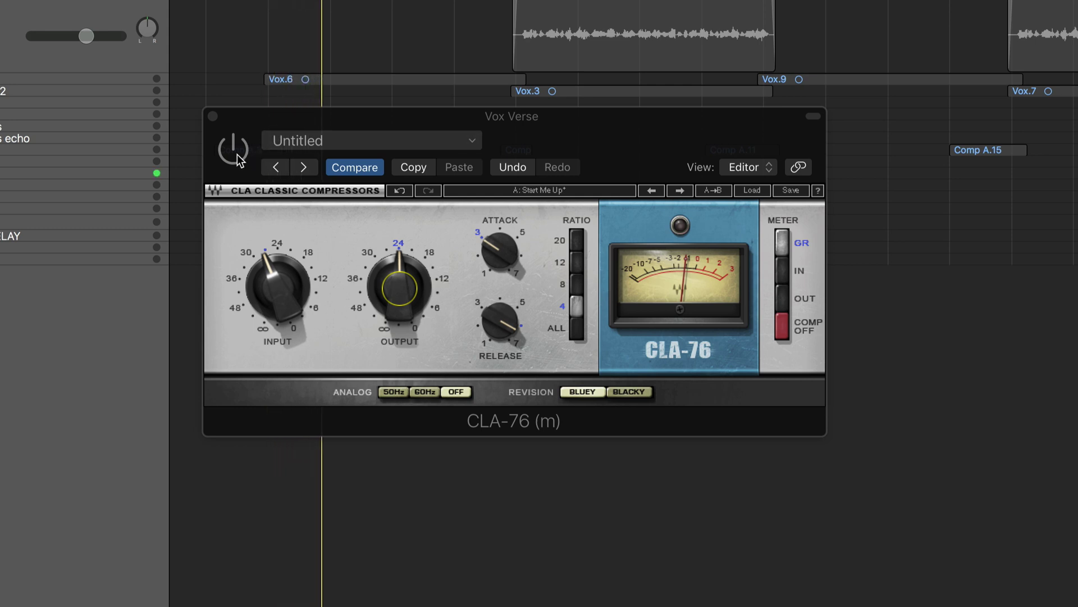
pyautogui.click(237, 154)
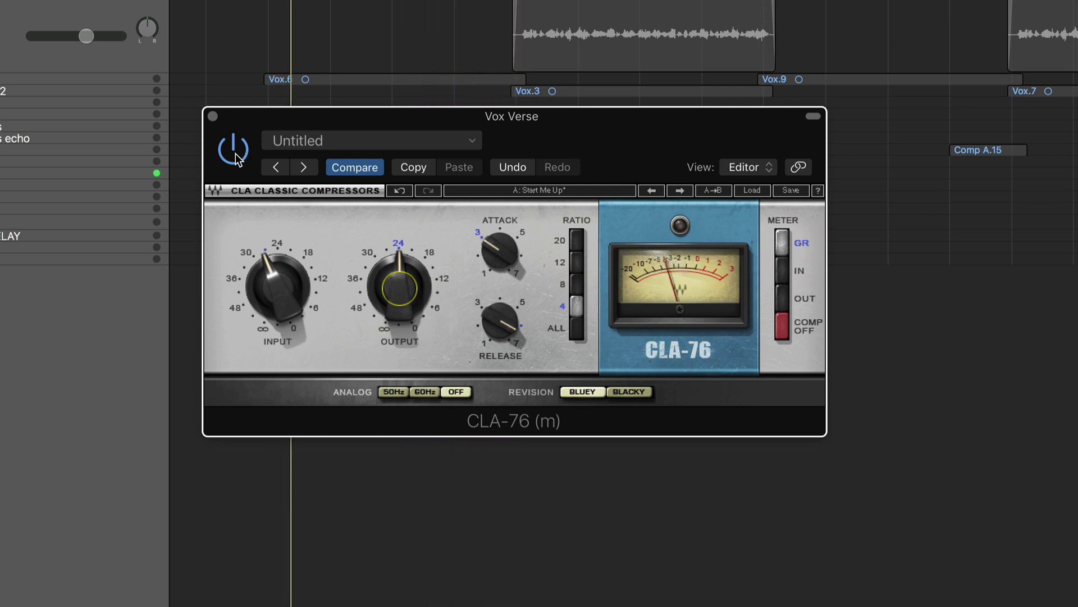
pyautogui.click(237, 155)
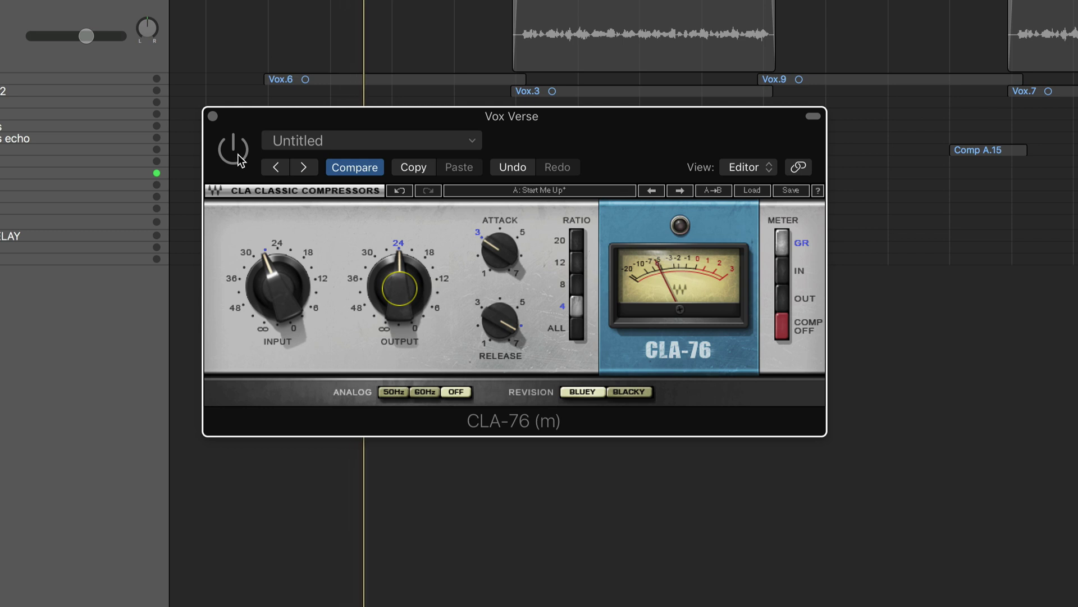
pyautogui.click(237, 155)
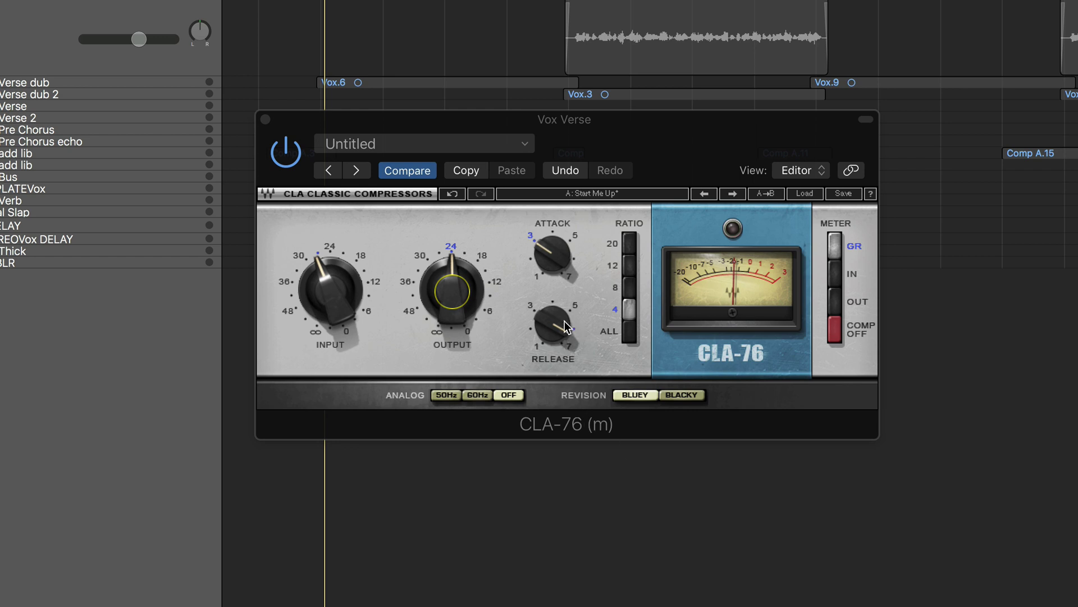
# - Point out the CLA-76's release setting, replay the vocal from bar 10 with the compressor bypassed, and re-enable it during playback
pyautogui.moveTo(564, 328); pyautogui.dragTo(589, 308)
pyautogui.moveTo(325, 1)
pyautogui.mouseDown()
pyautogui.moveTo(353, 1)
pyautogui.moveTo(321, 1)
pyautogui.mouseUp()
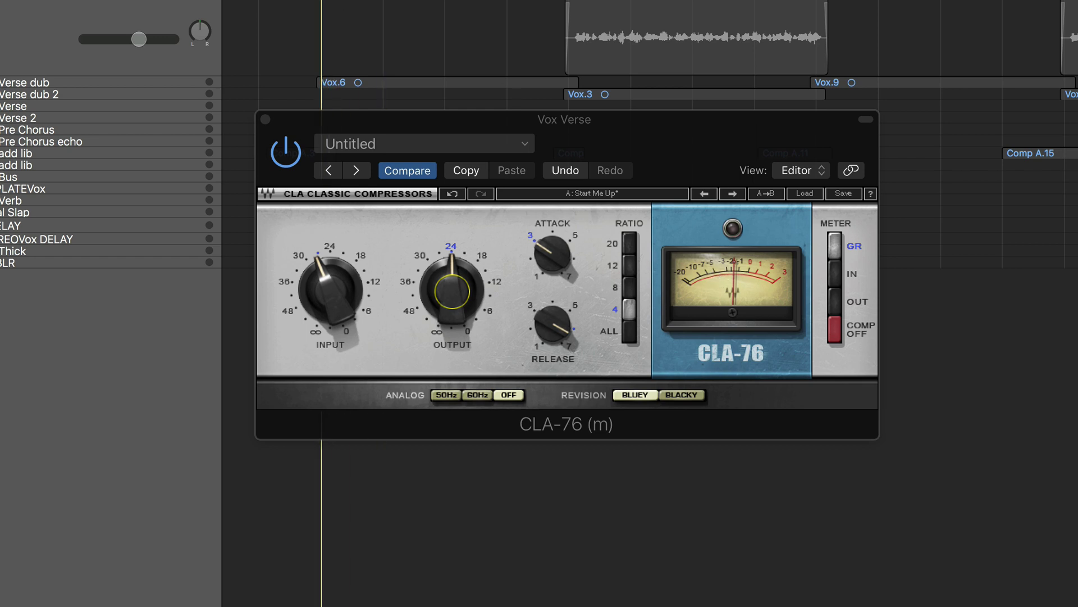
pyautogui.click(286, 153)
pyautogui.press('space')
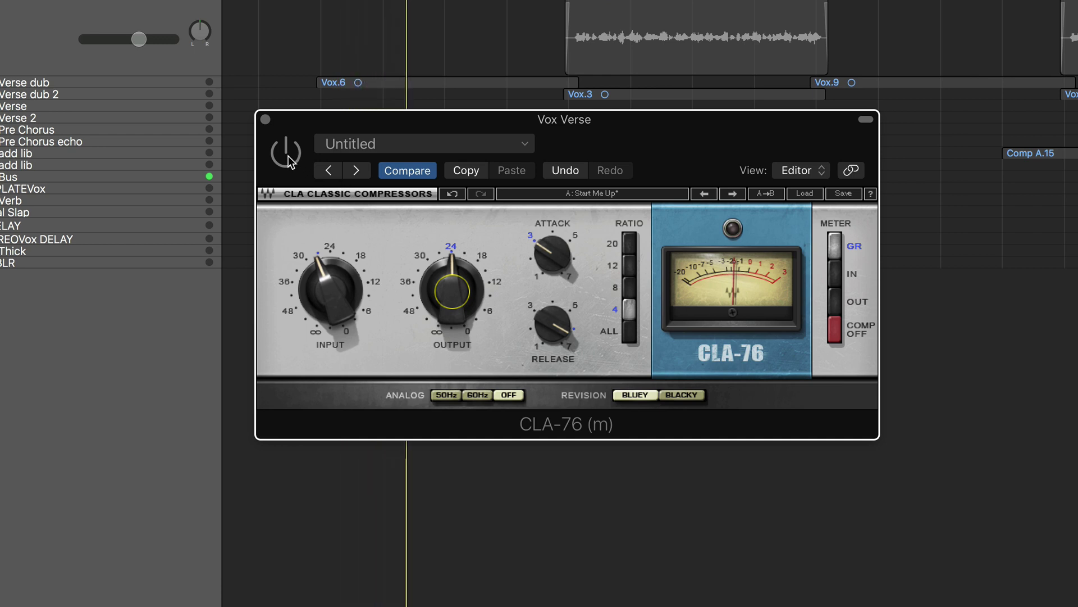
pyautogui.click(288, 161)
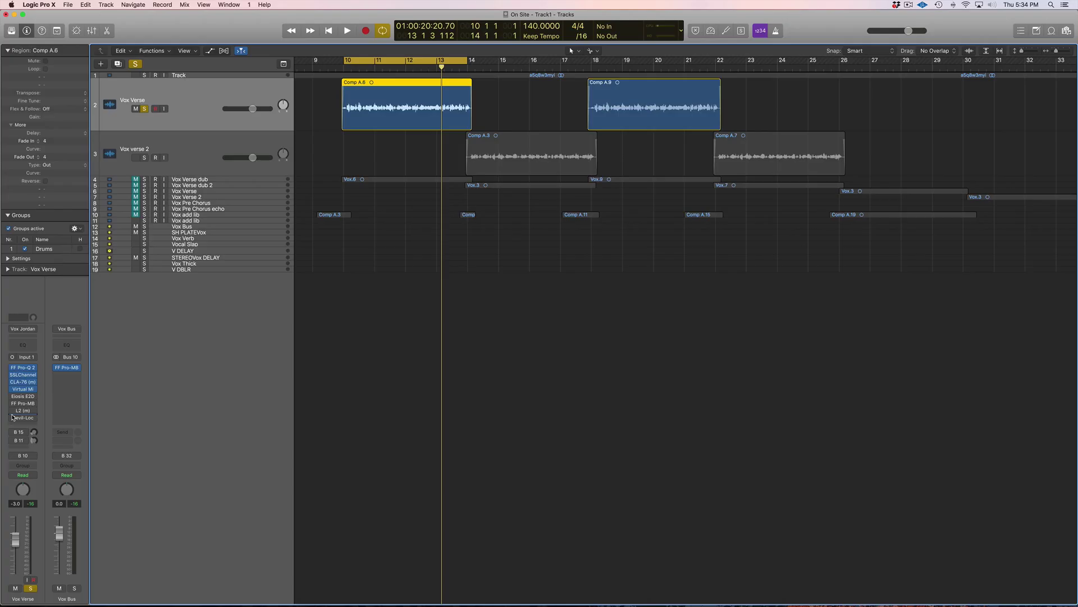
# - Open the Virtual Mix Rack insert on Vox Verse, examine the Revival module's Shimmer and Thickness settings, and close the window
pyautogui.click(25, 390)
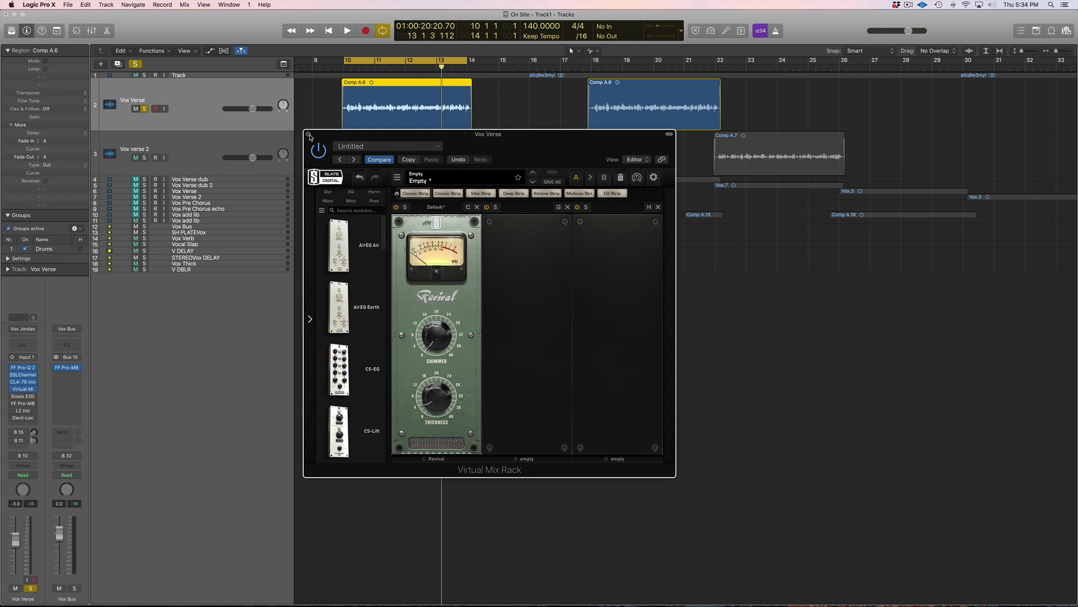
pyautogui.click(308, 135)
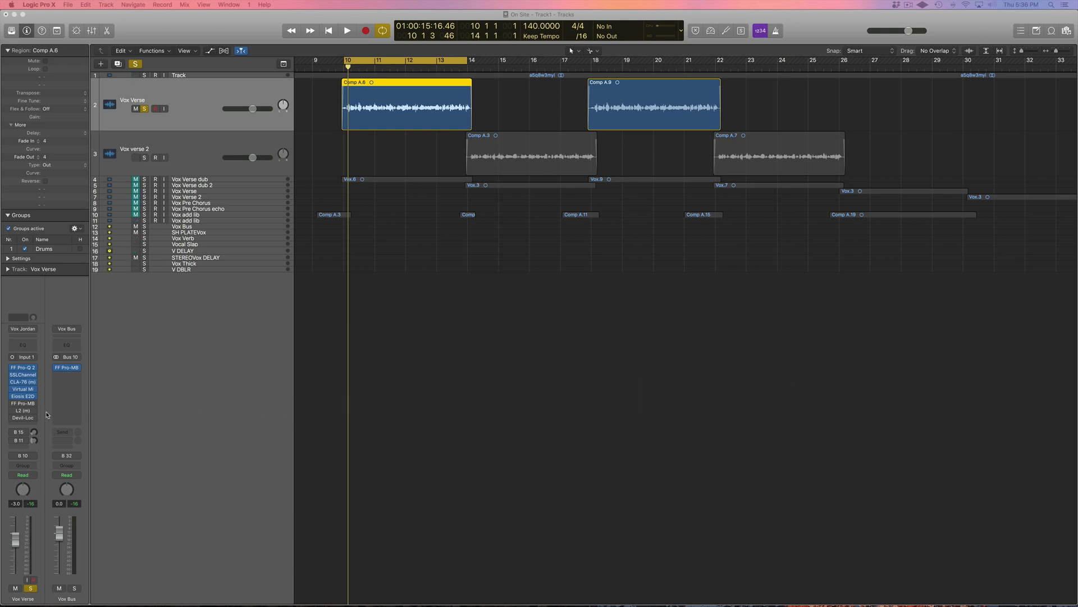
# - Open the Eiosis E2Deesser insert on Vox Verse and audition the detected sibilants with Sibilants Listen during playback
pyautogui.click(24, 397)
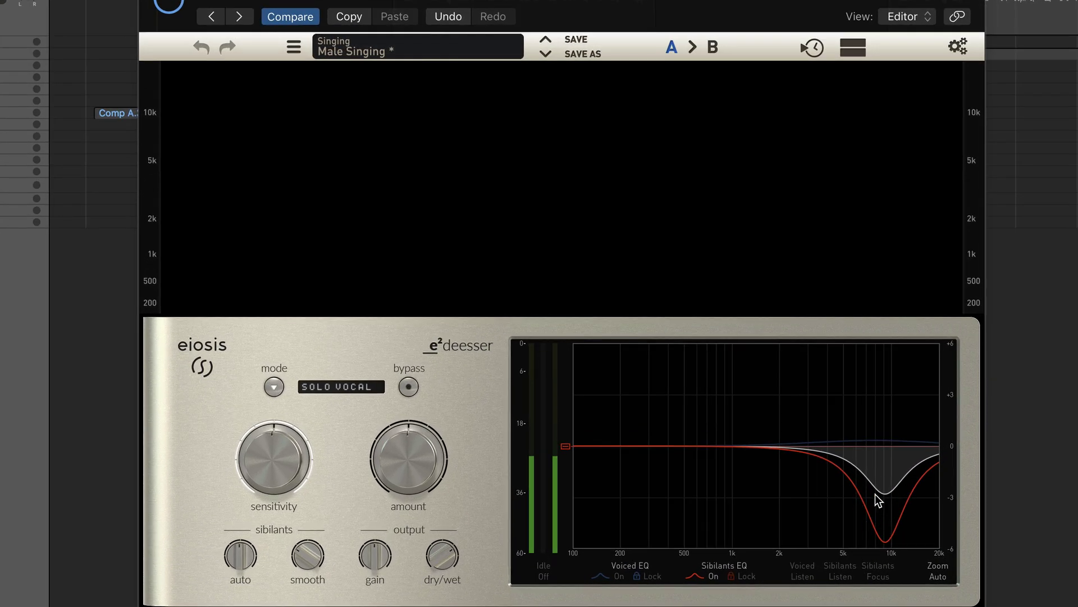
pyautogui.click(847, 573)
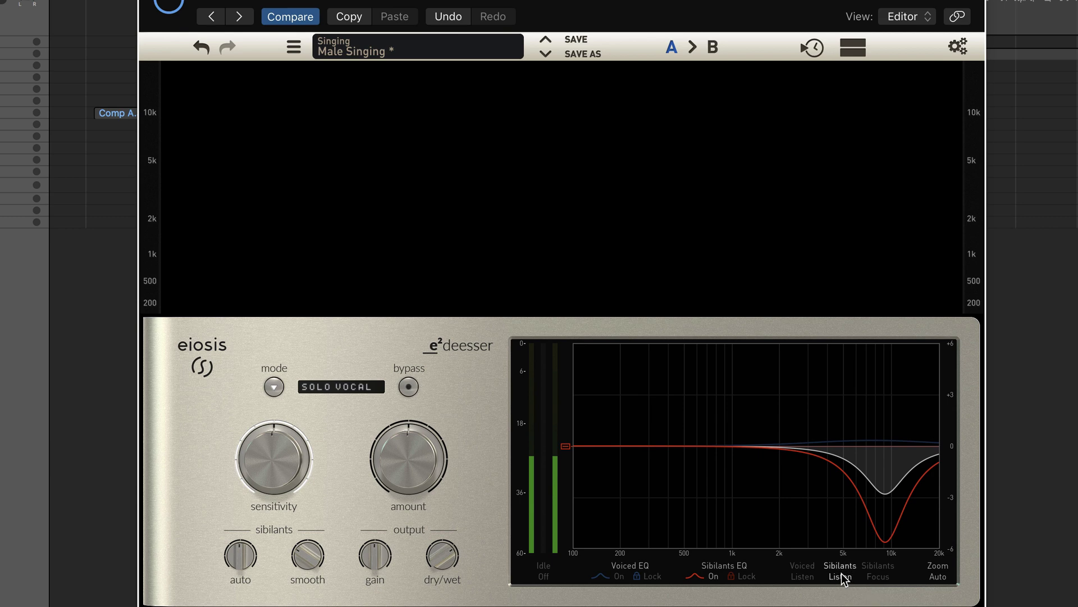
pyautogui.press('space')
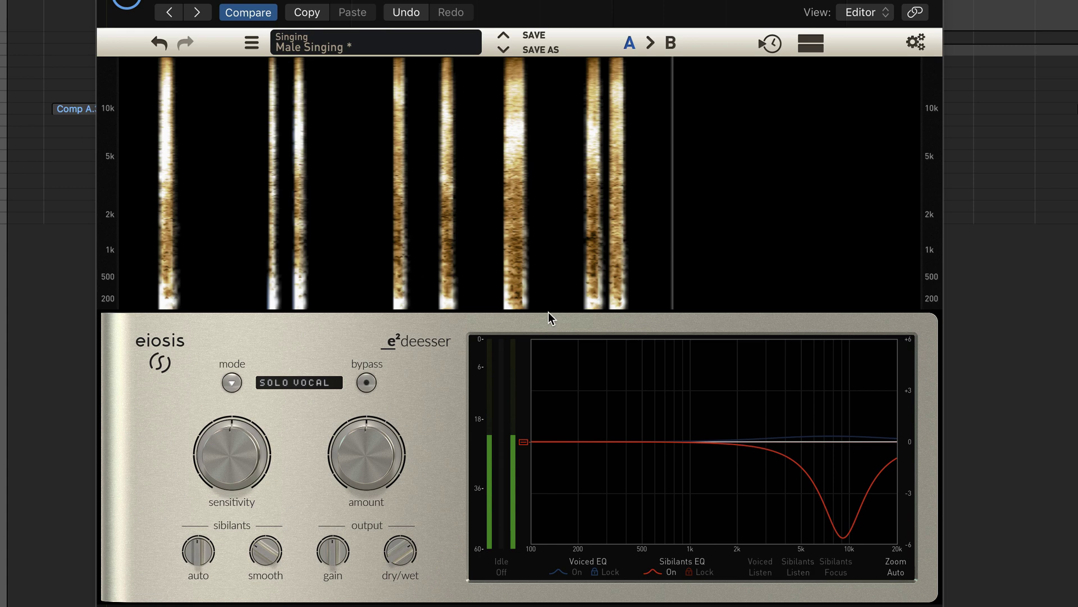
pyautogui.press('space')
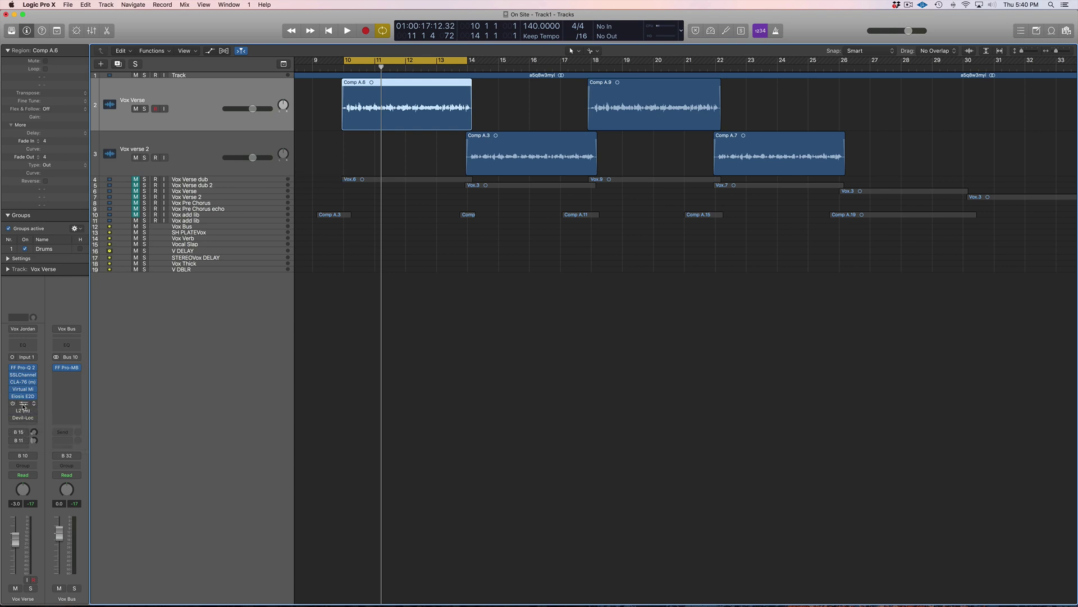
# - Open and enable the FF Pro-MB insert on Vox Verse, examine Band 1's crossover slopes, and show the band's compression settings
pyautogui.click(22, 405)
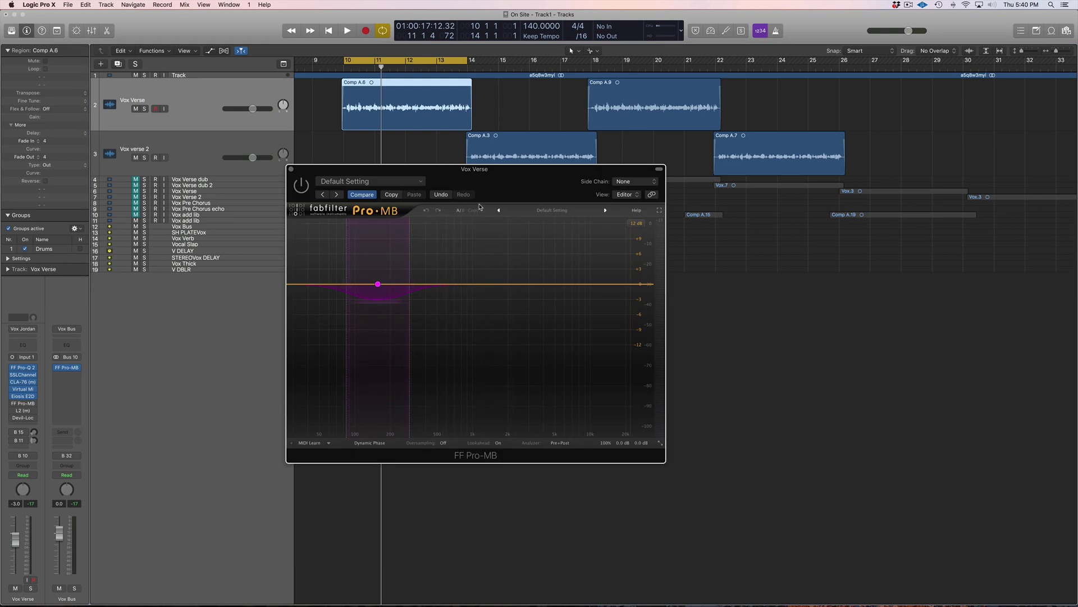
pyautogui.moveTo(492, 179); pyautogui.dragTo(546, 187)
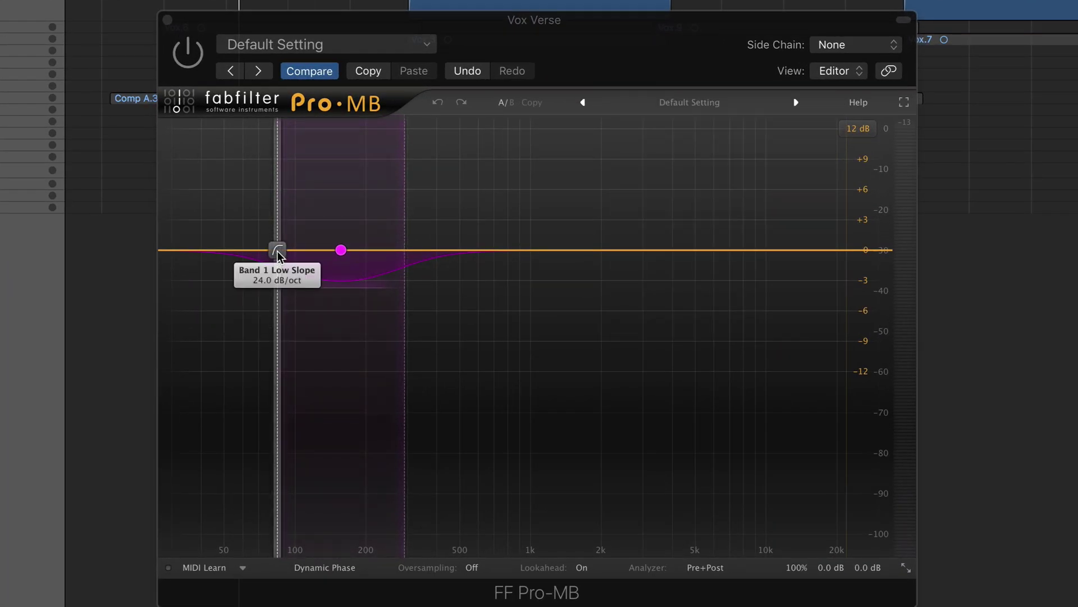
pyautogui.moveTo(401, 254)
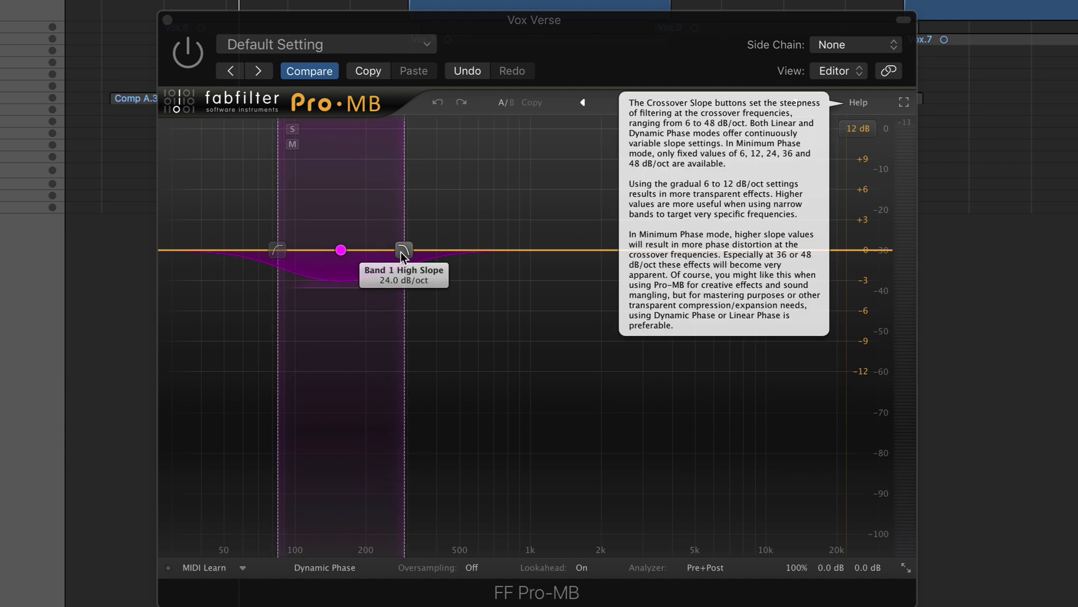
pyautogui.click(342, 252)
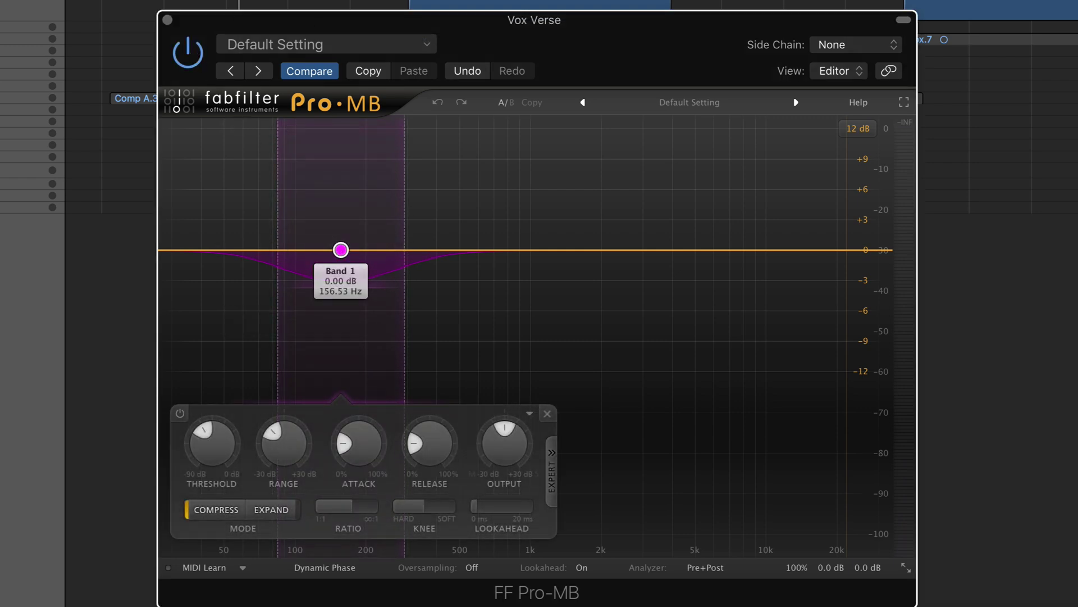
# - Audition Vox Verse through the full Pro-MB, and solo Band 1 to hear only that frequency range during playback
pyautogui.press('space')
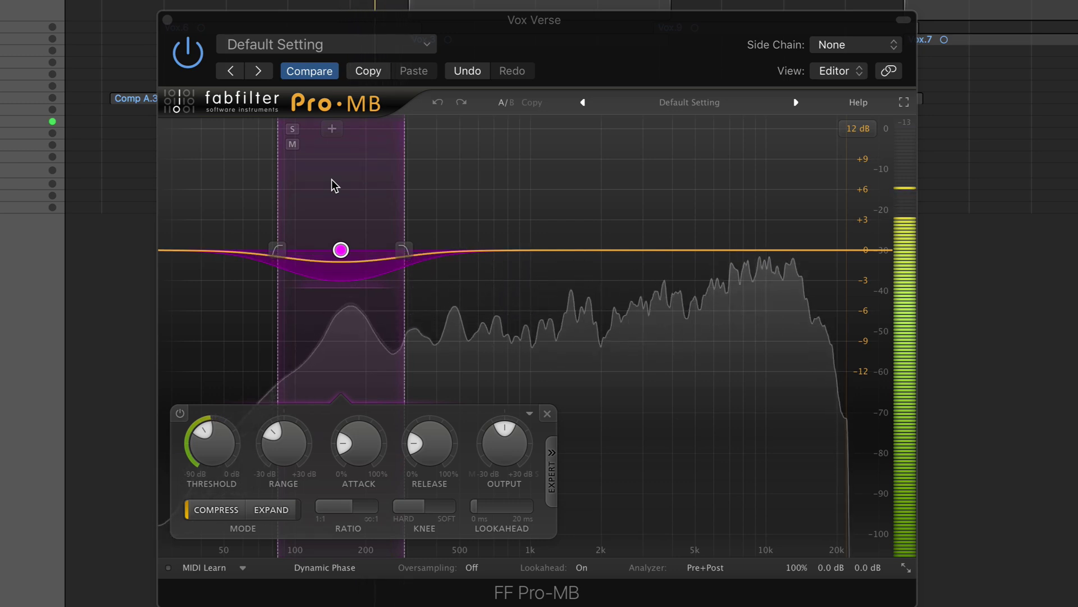
pyautogui.press('space')
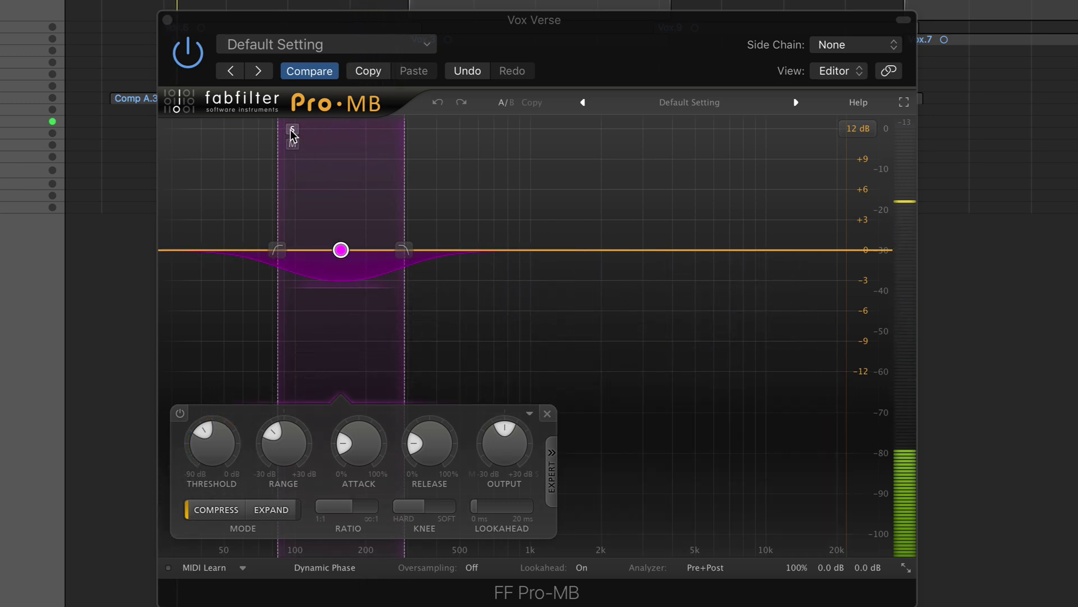
pyautogui.click(292, 131)
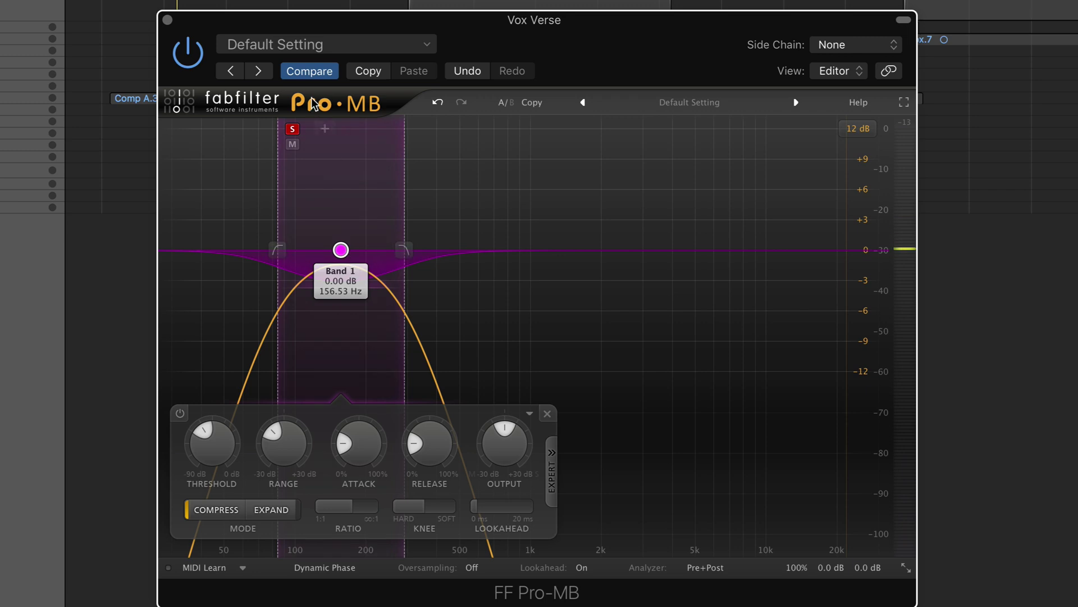
pyautogui.press('space')
pyautogui.moveTo(296, 133)
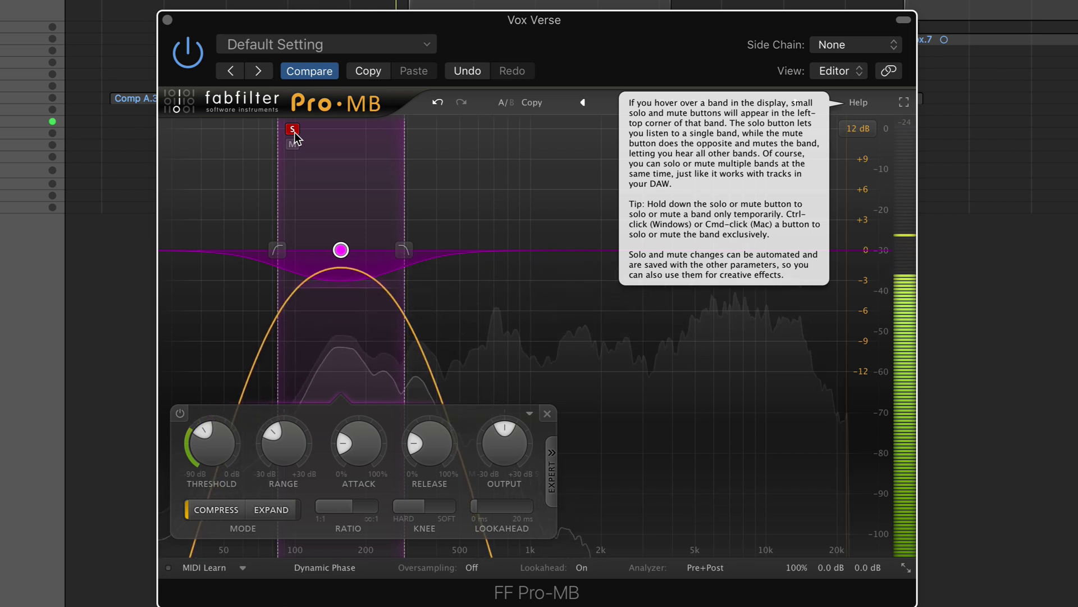
pyautogui.press('space')
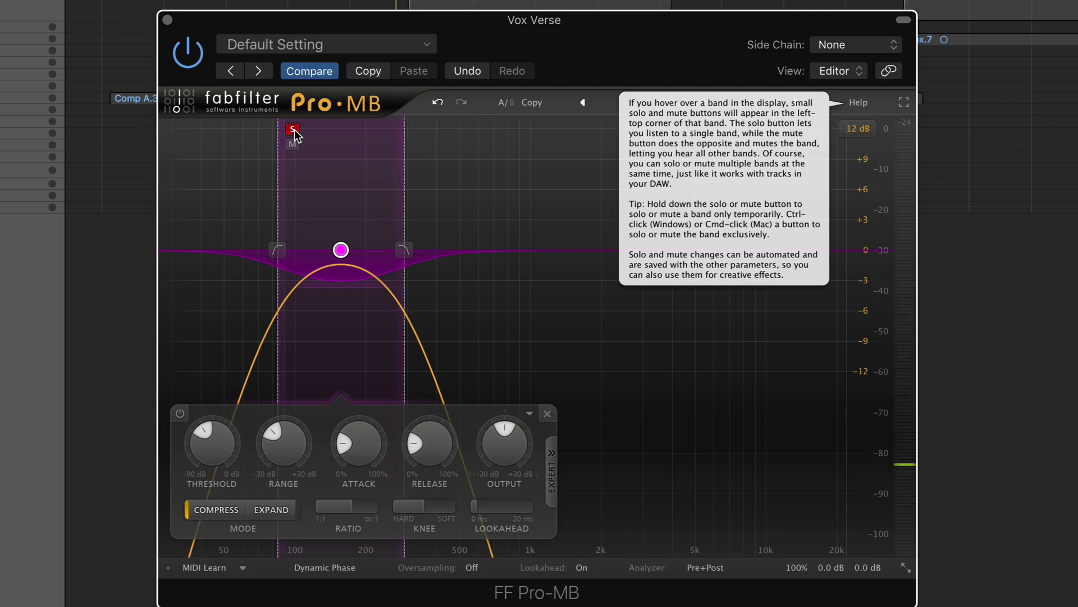
# - Turn off Band 1's solo in Pro-MB and examine the band's Range and Threshold settings
pyautogui.click(294, 130)
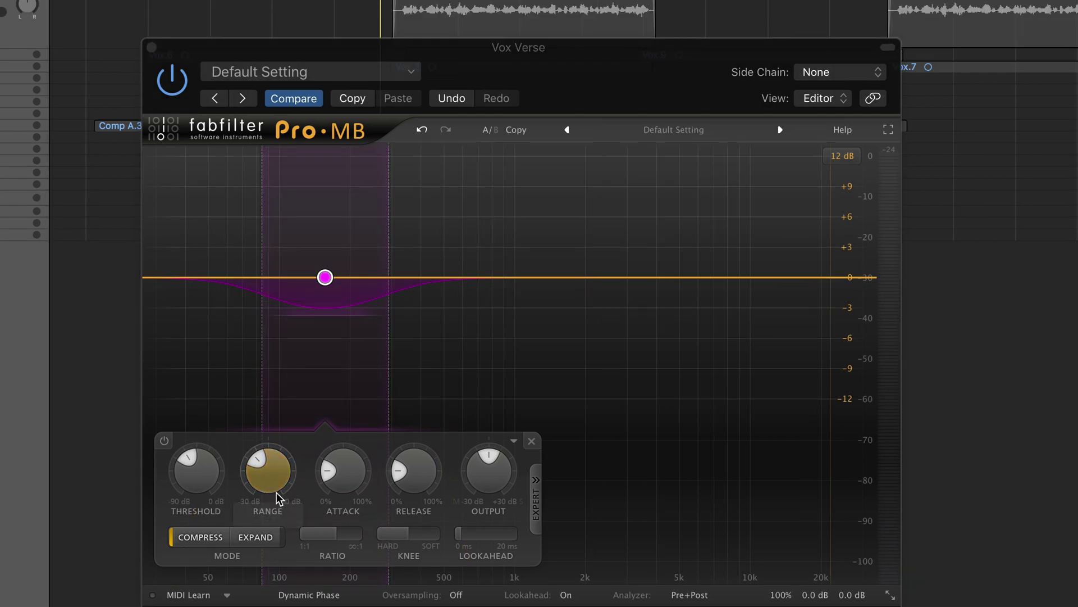
pyautogui.moveTo(284, 455)
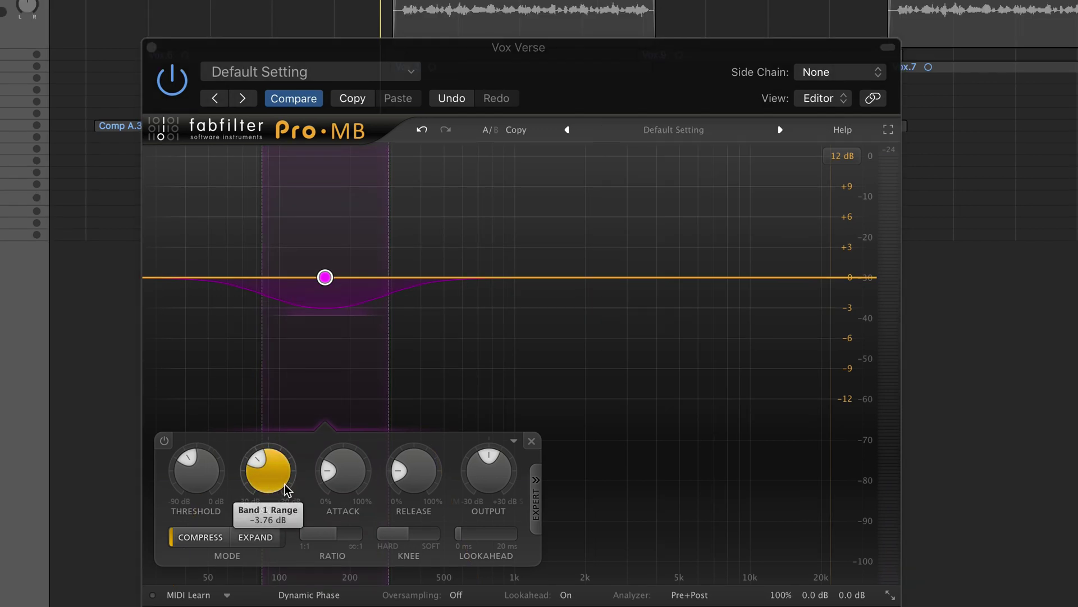
pyautogui.moveTo(268, 472)
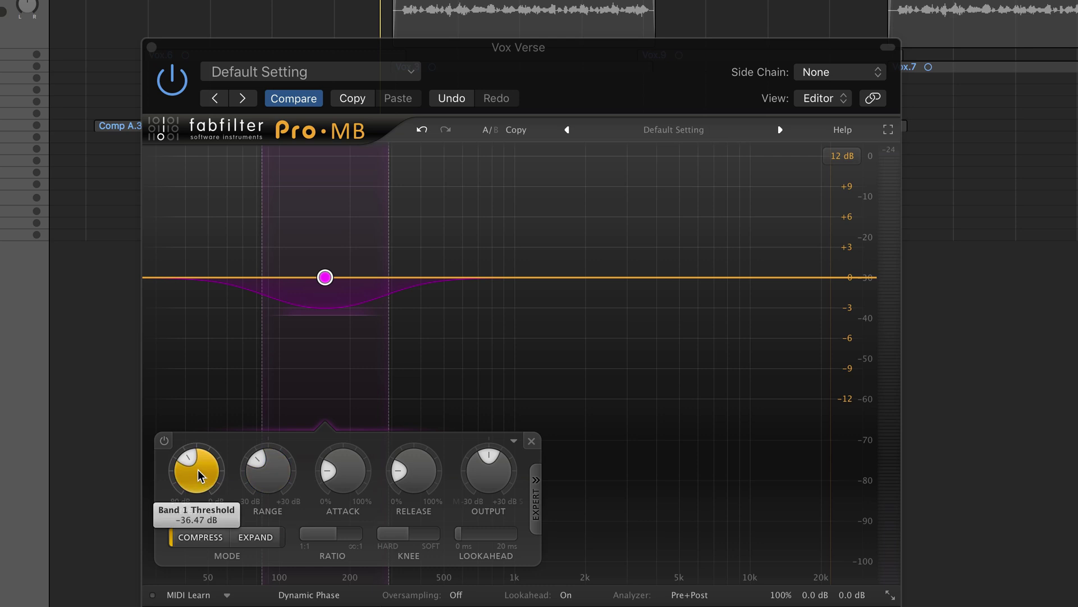
pyautogui.moveTo(197, 469)
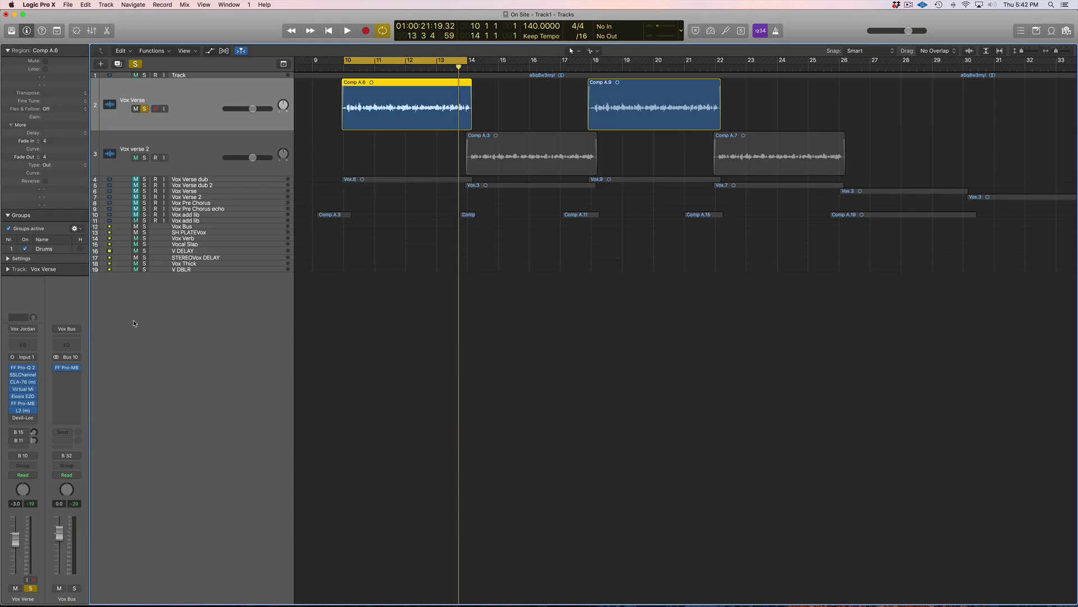
# - Open the L2 insert on Vox Verse and audition its limiting by playing the verse from the start of region Comp A.6
pyautogui.click(21, 413)
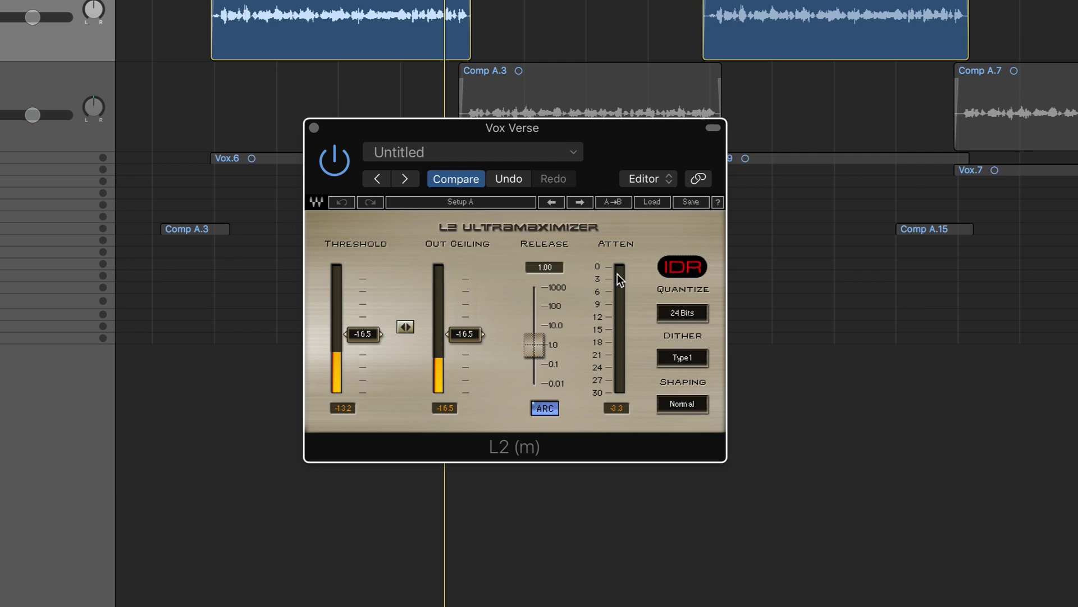
pyautogui.click(215, 1)
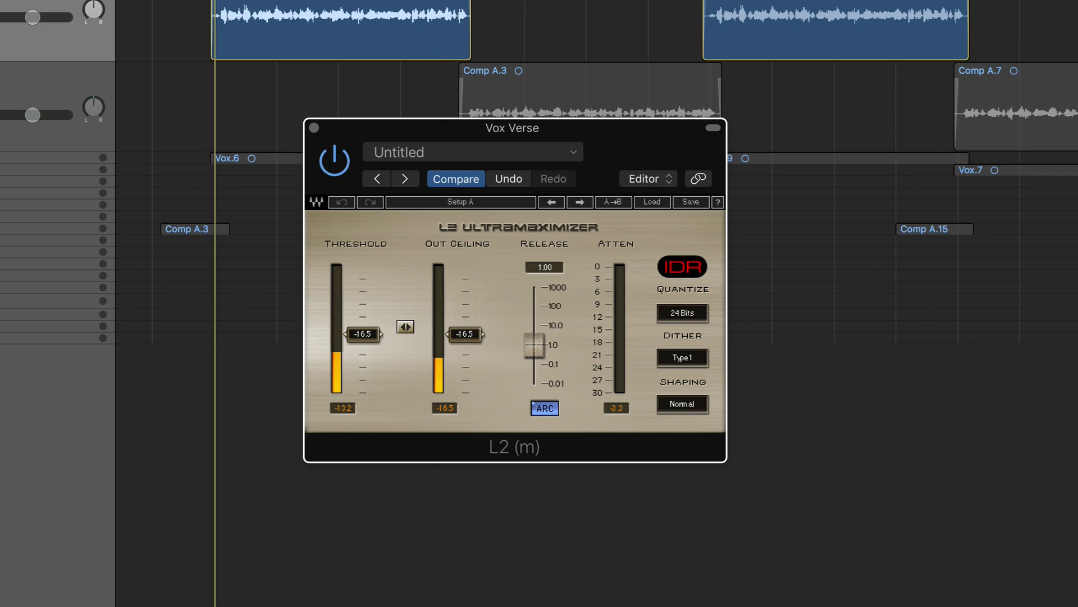
pyautogui.press('space')
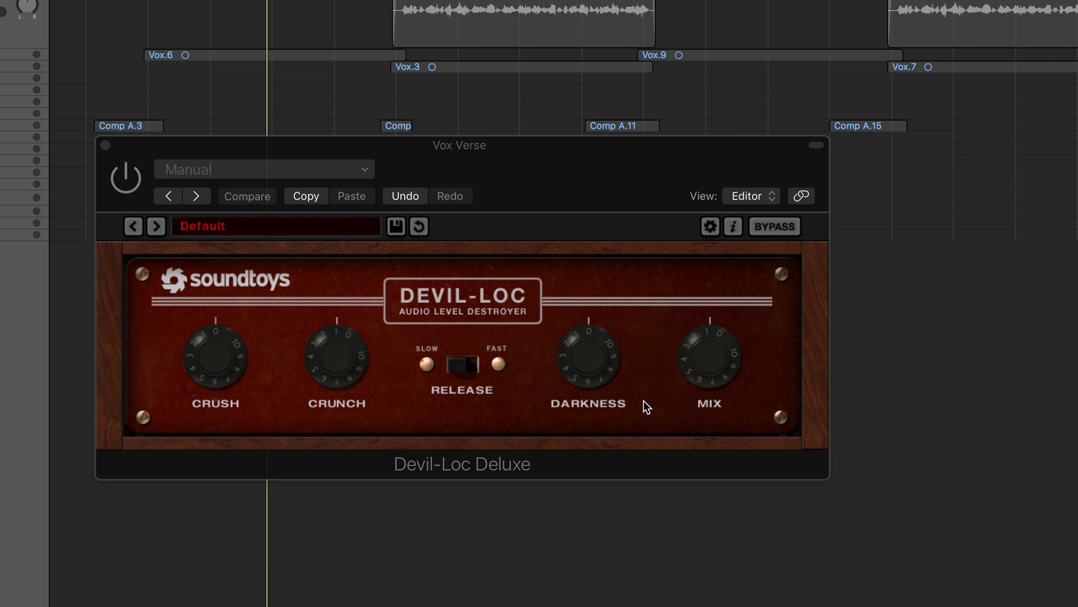
# - Play Vox Verse from the start of the verse and compare Devil-Loc Deluxe bypassed and enabled, leaving it enabled
pyautogui.moveTo(586, 371); pyautogui.dragTo(582, 342)
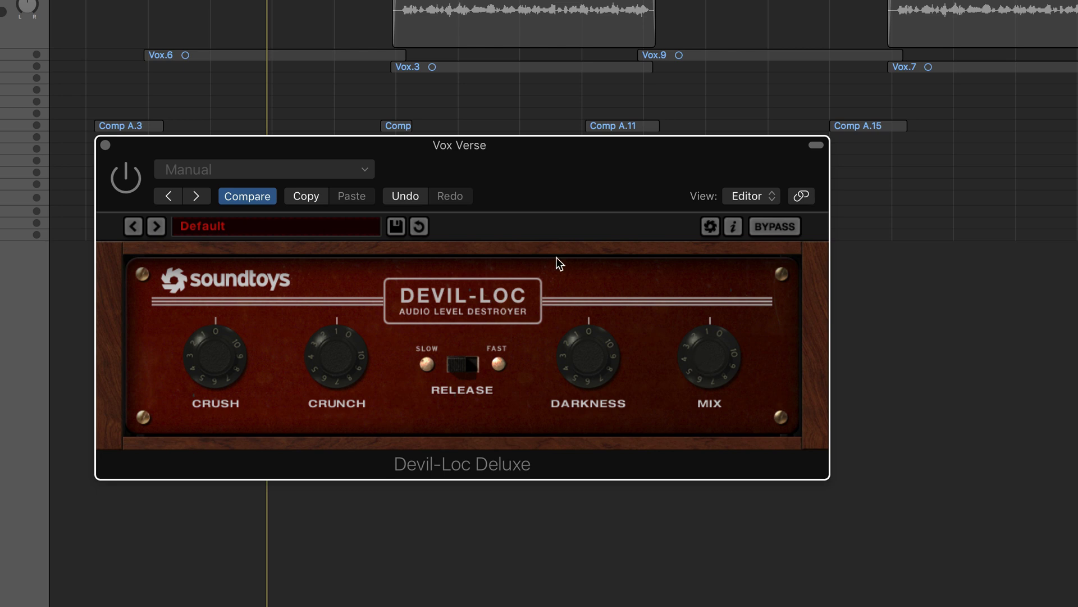
pyautogui.click(157, 1)
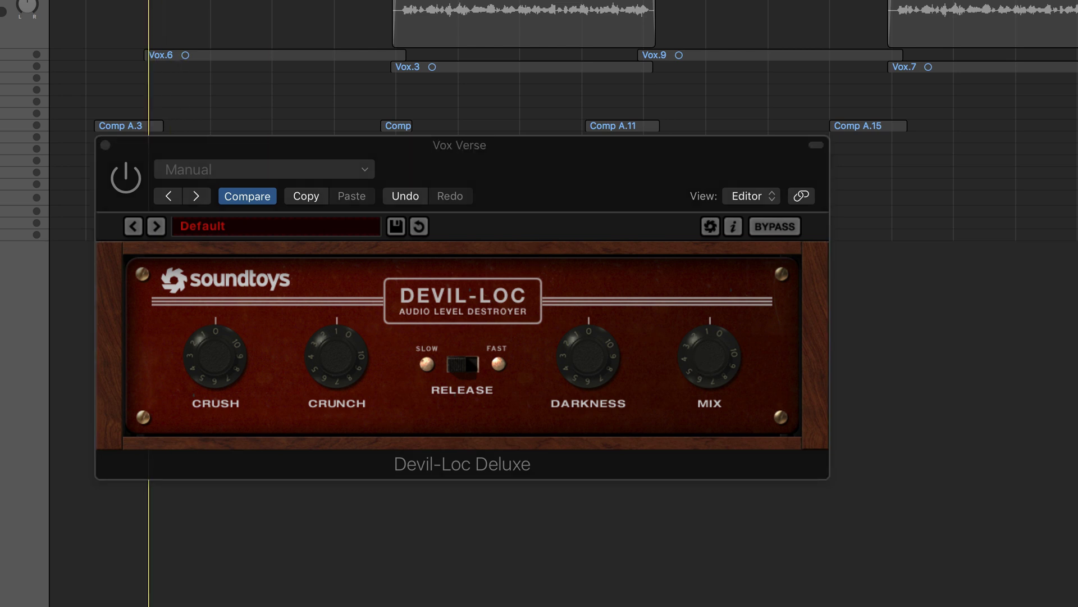
pyautogui.press('space')
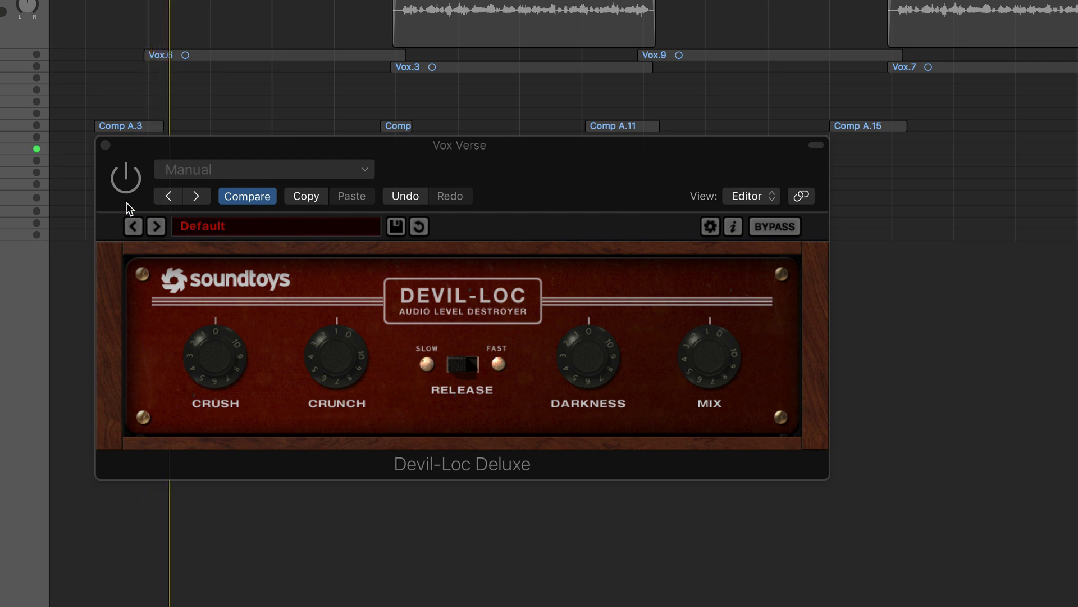
pyautogui.click(127, 180)
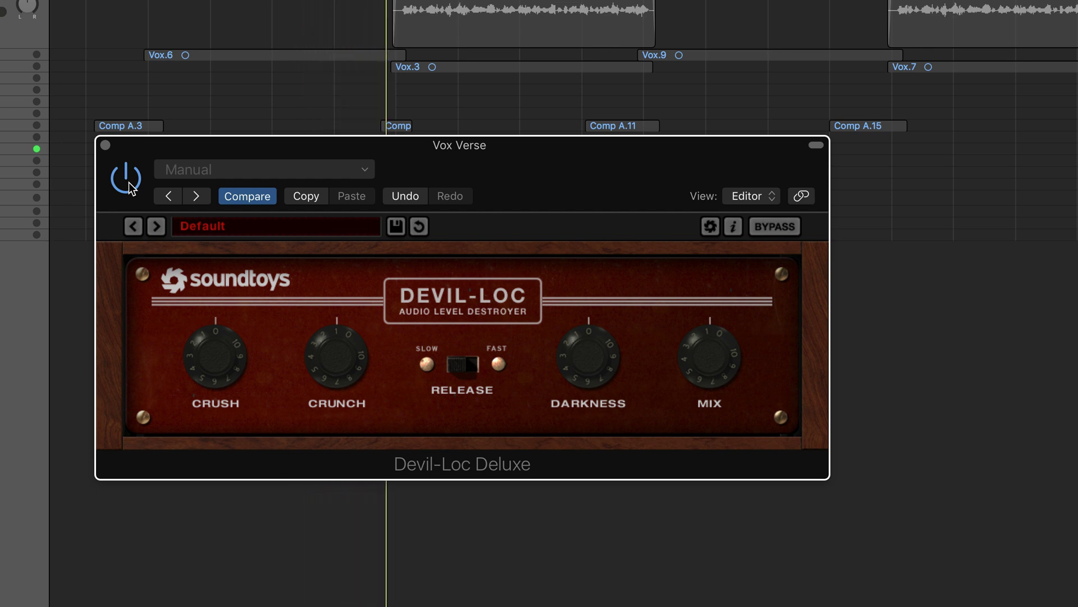
pyautogui.click(129, 188)
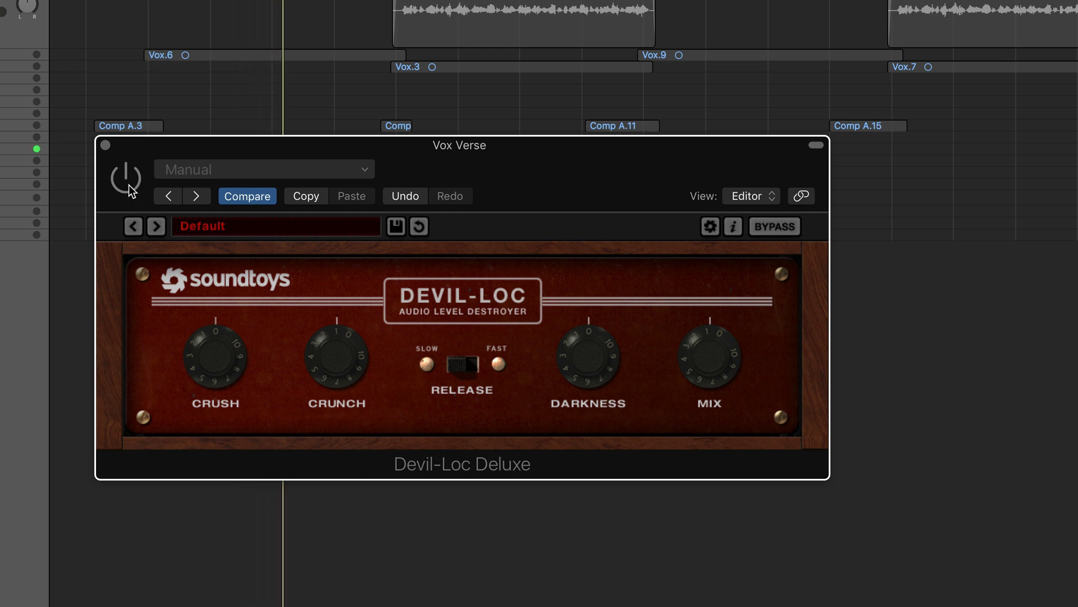
pyautogui.click(129, 188)
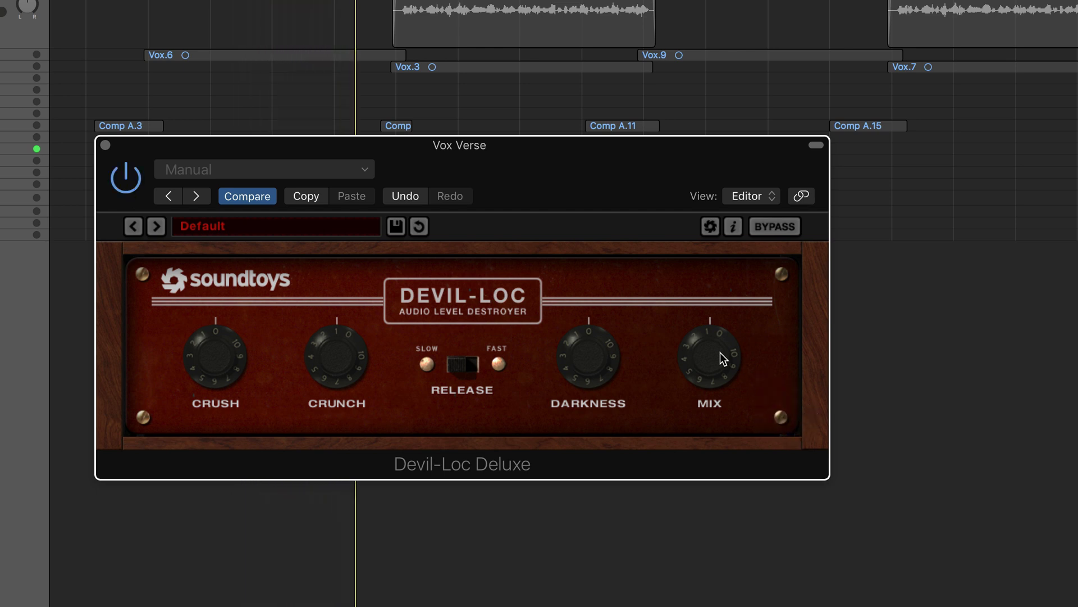
# - Try a different Mix setting and then a higher Crunch setting on Devil-Loc Deluxe, undoing each change
pyautogui.moveTo(720, 353); pyautogui.dragTo(679, 319)
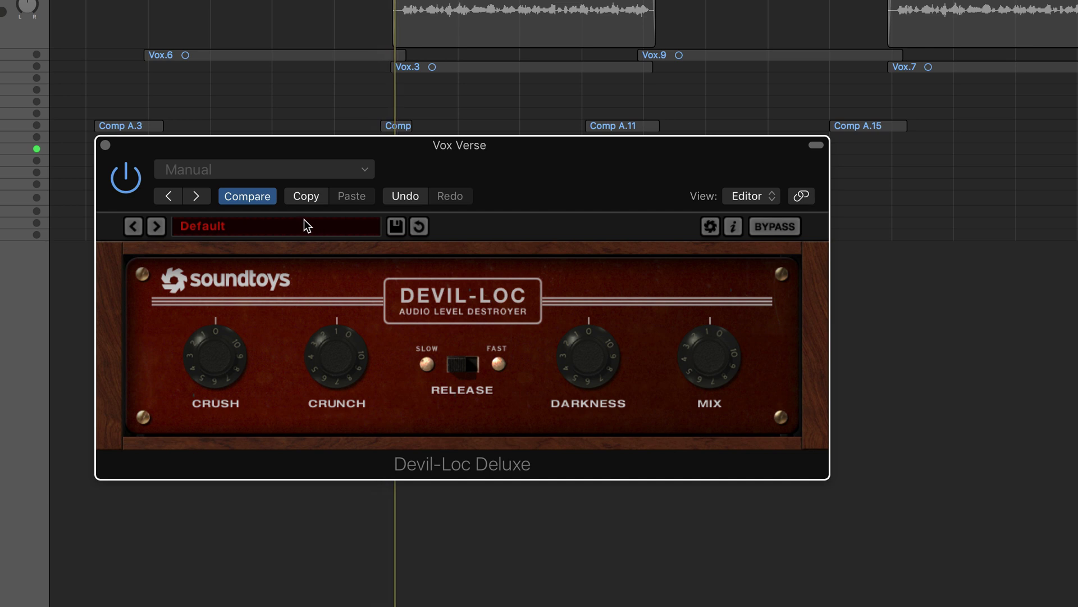
pyautogui.click(400, 199)
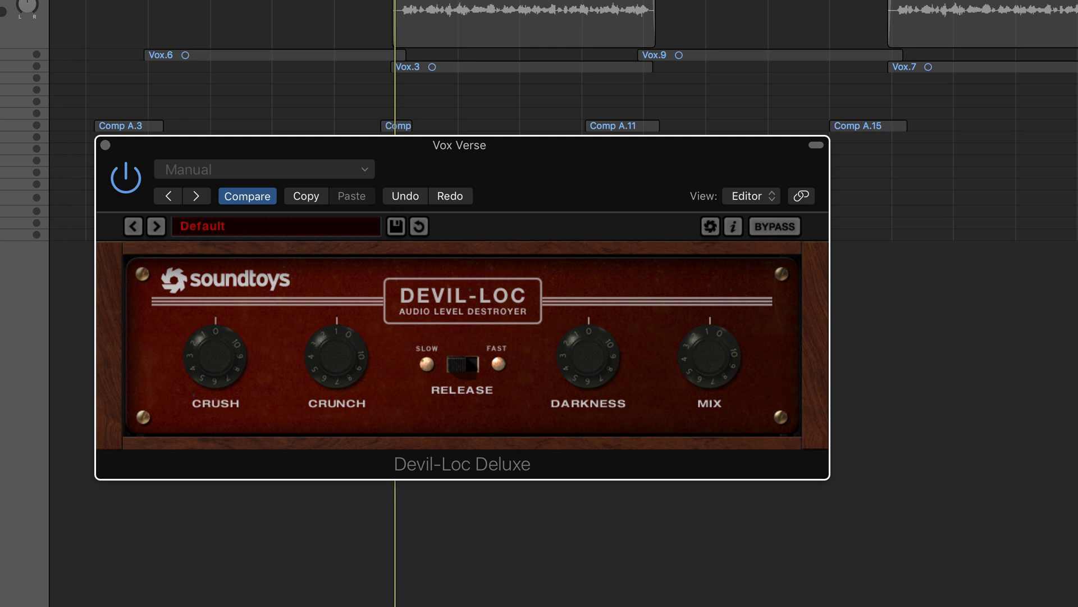
pyautogui.press('space')
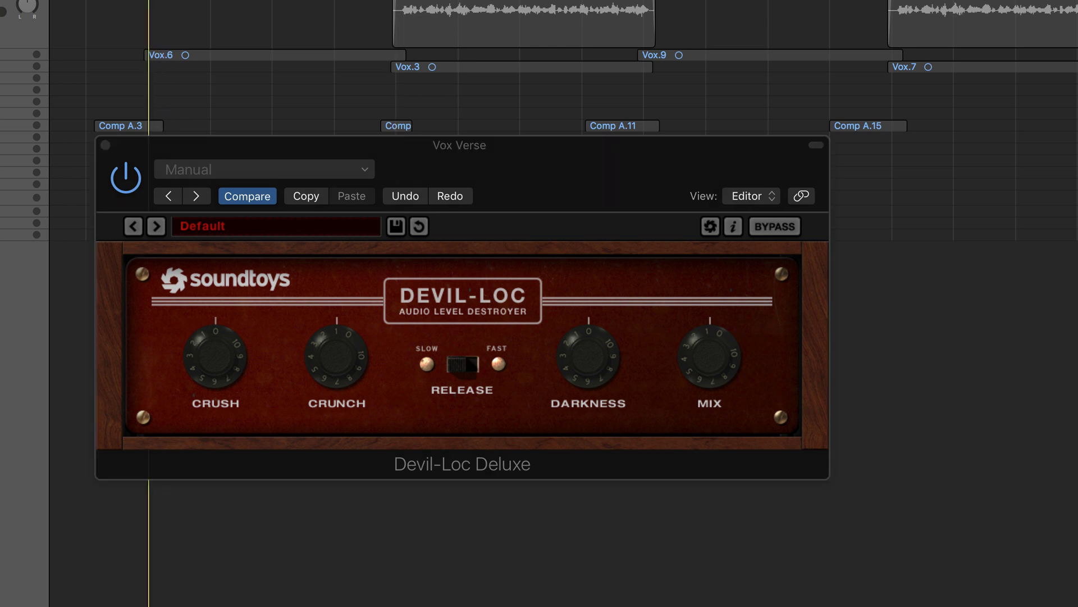
pyautogui.moveTo(330, 365); pyautogui.dragTo(332, 289)
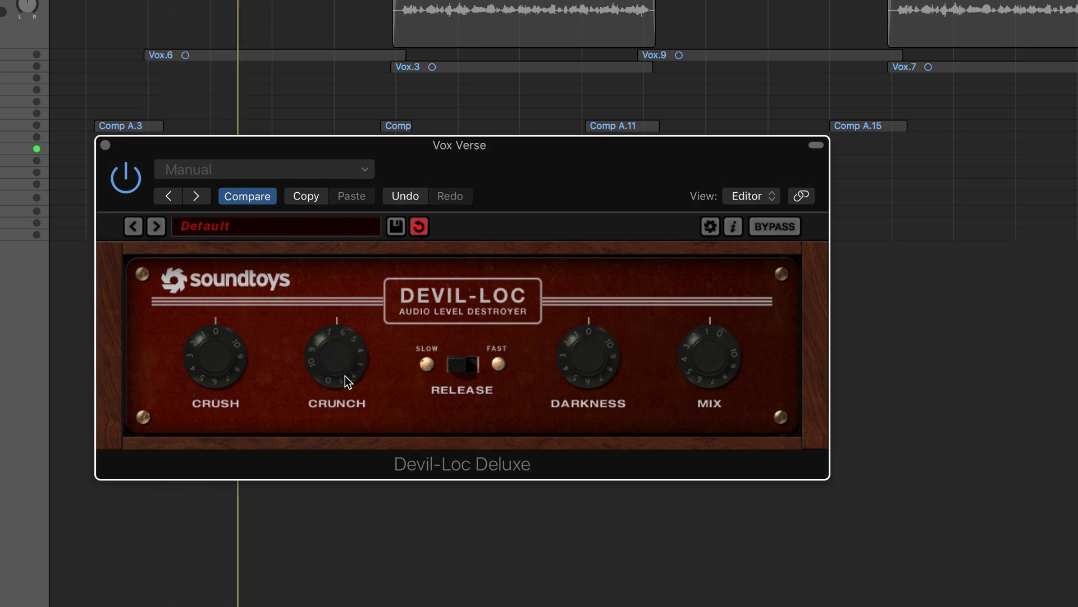
pyautogui.click(402, 195)
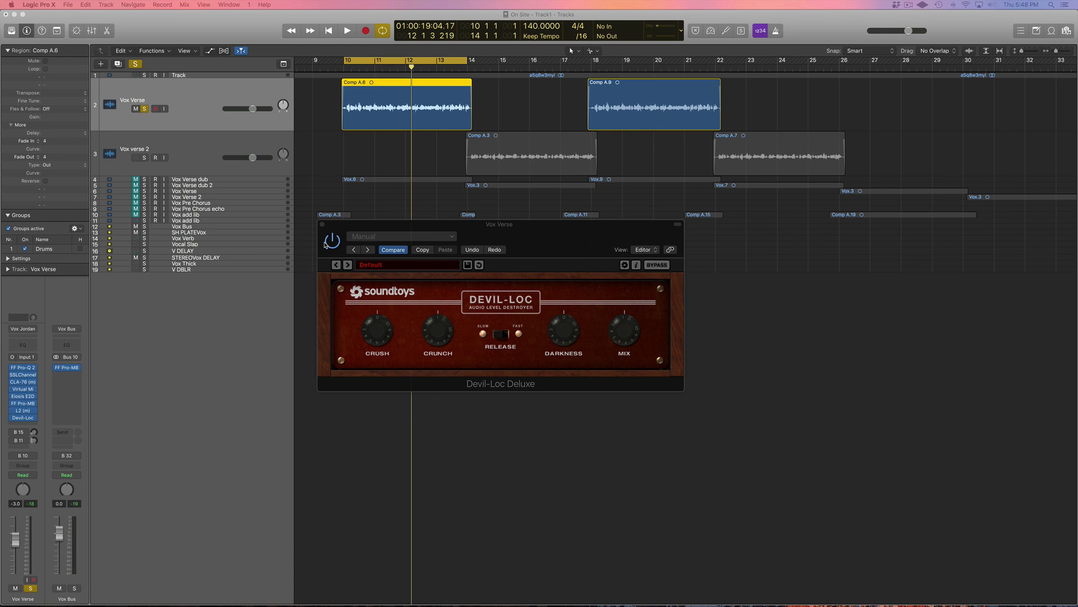
# - Close Devil-Loc Deluxe and audition the verse in the full mix with the Vox Verse solo and cycle mode turned off
pyautogui.click(322, 224)
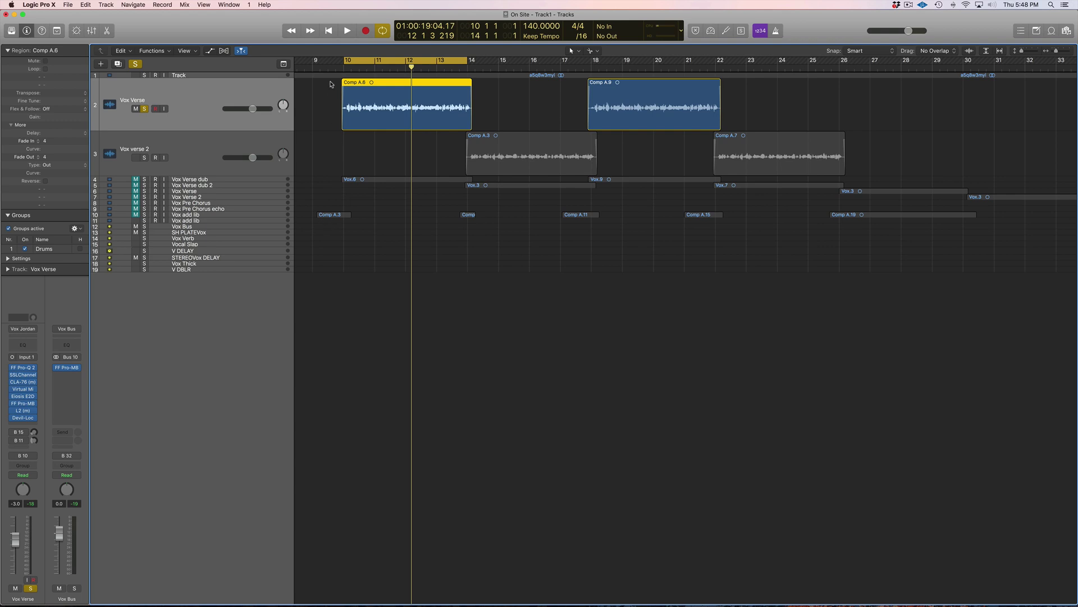
pyautogui.press('space')
pyautogui.click(144, 109)
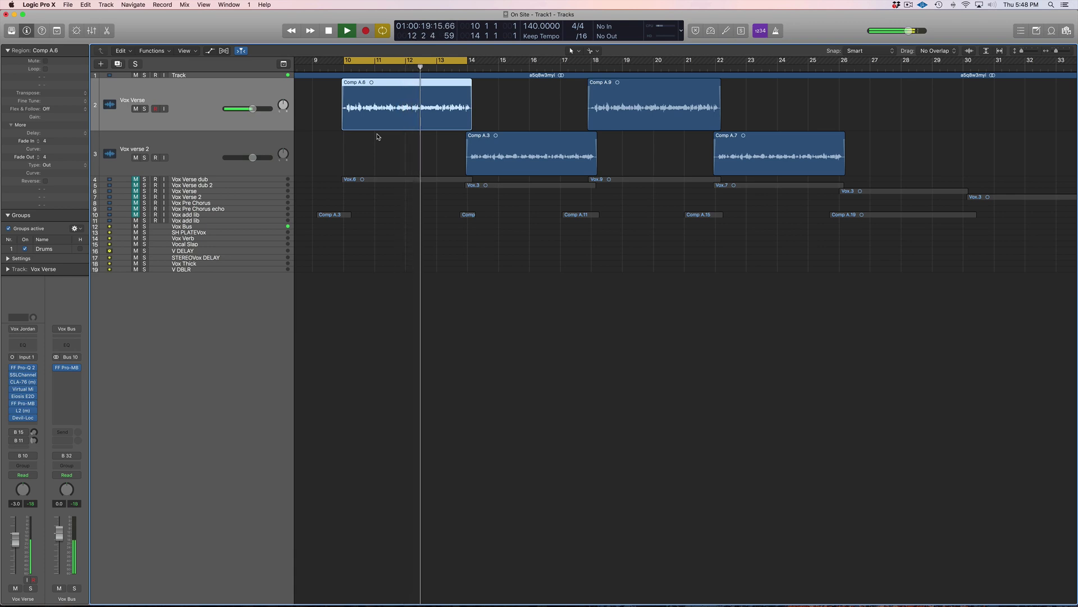
pyautogui.click(430, 60)
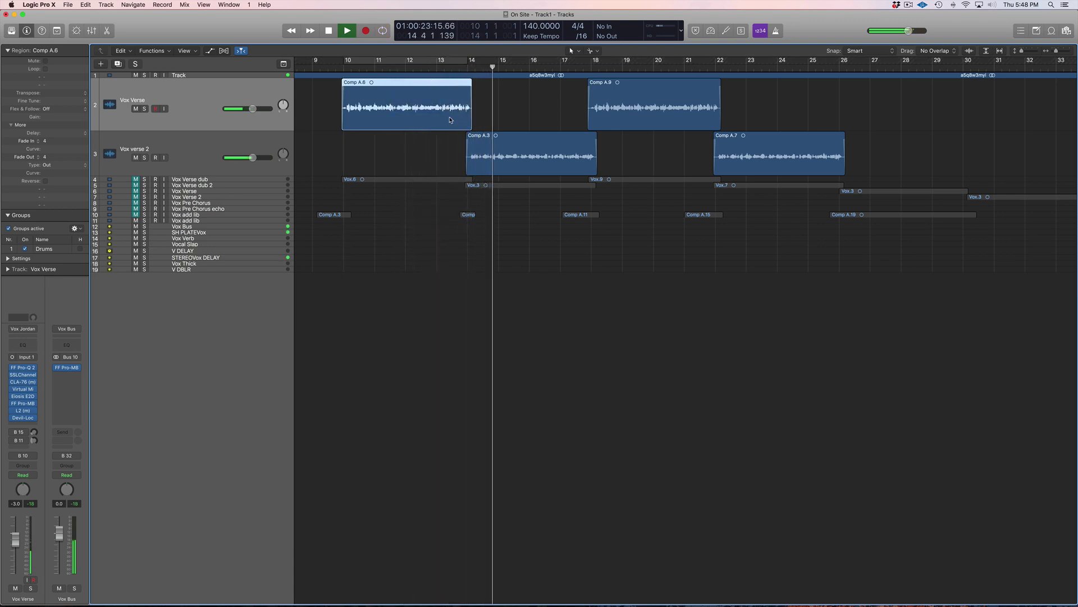
pyautogui.press('space')
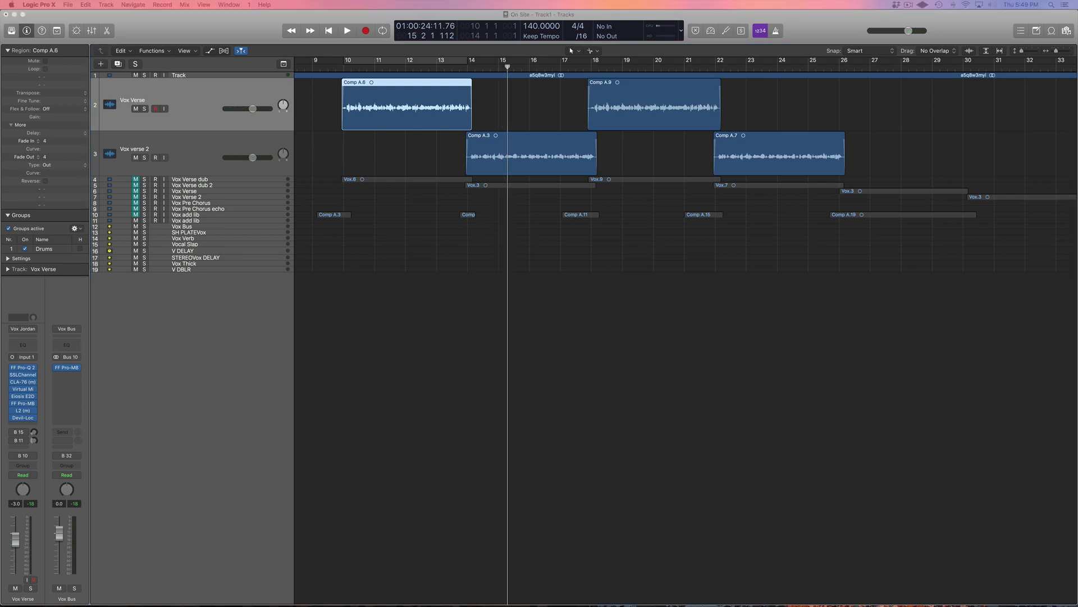